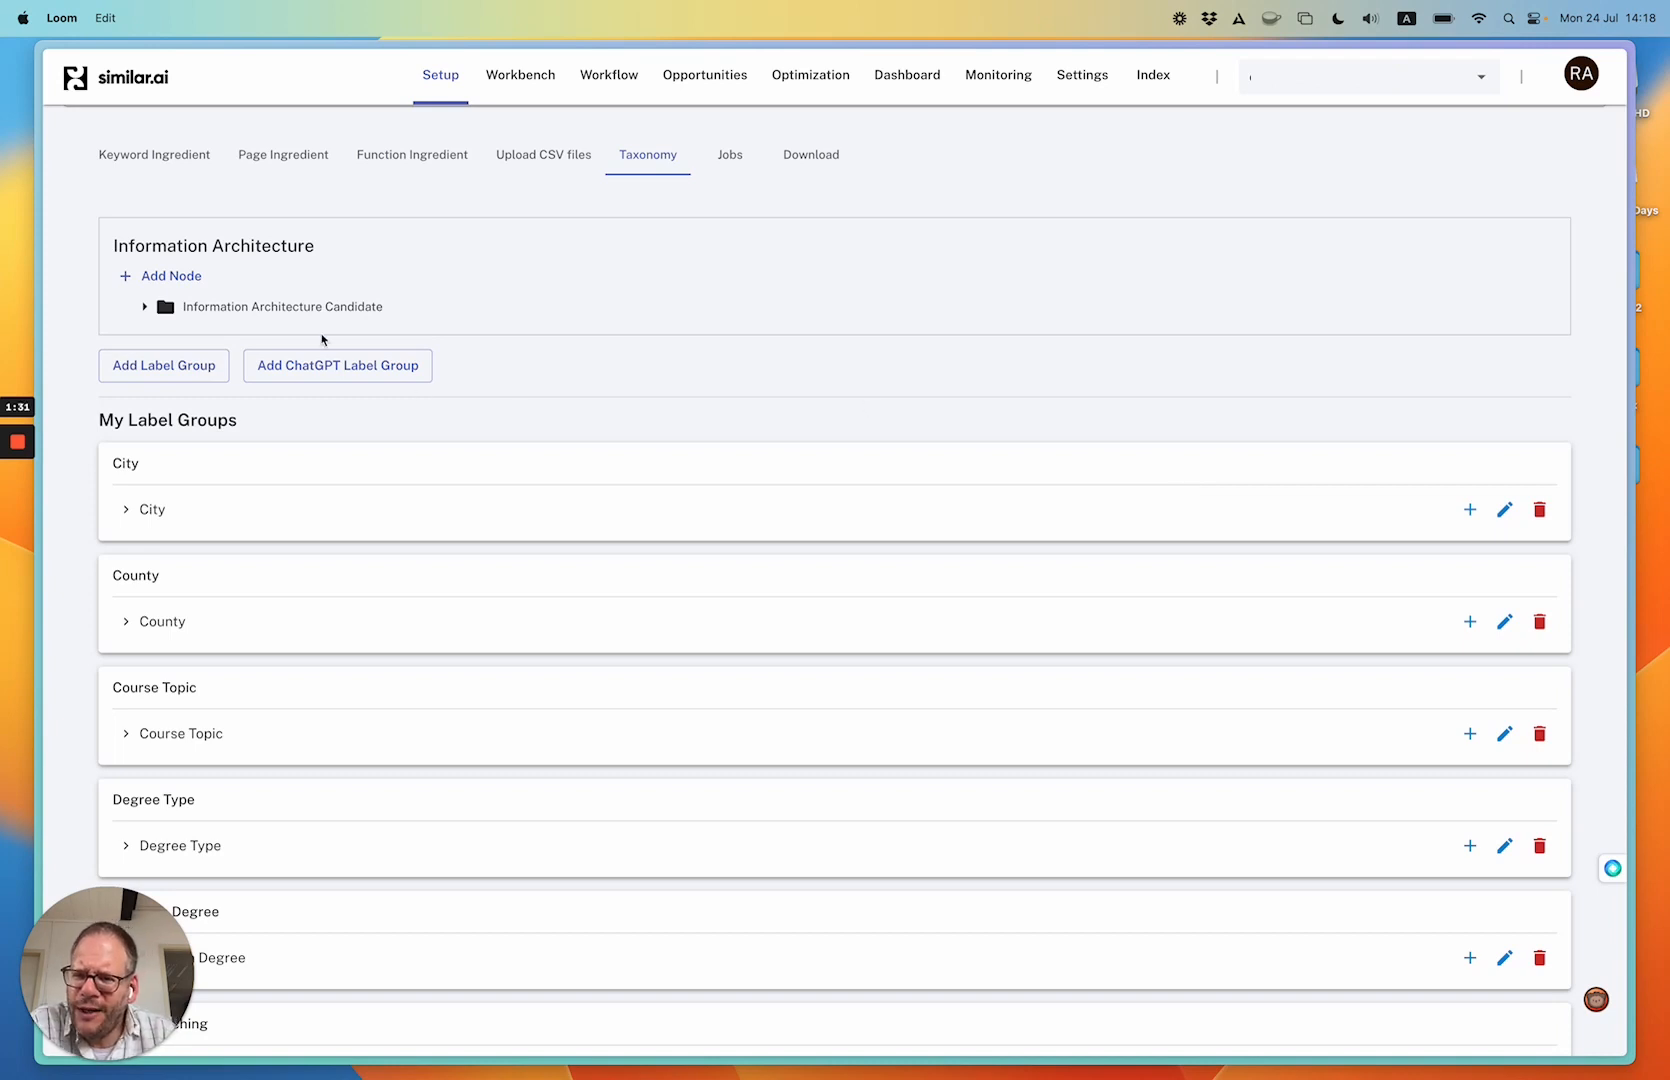
# - Start a new ChatGPT label group and name it "UK universities"
pyautogui.click(327, 364)
pyautogui.click(344, 366)
pyautogui.click(205, 188)
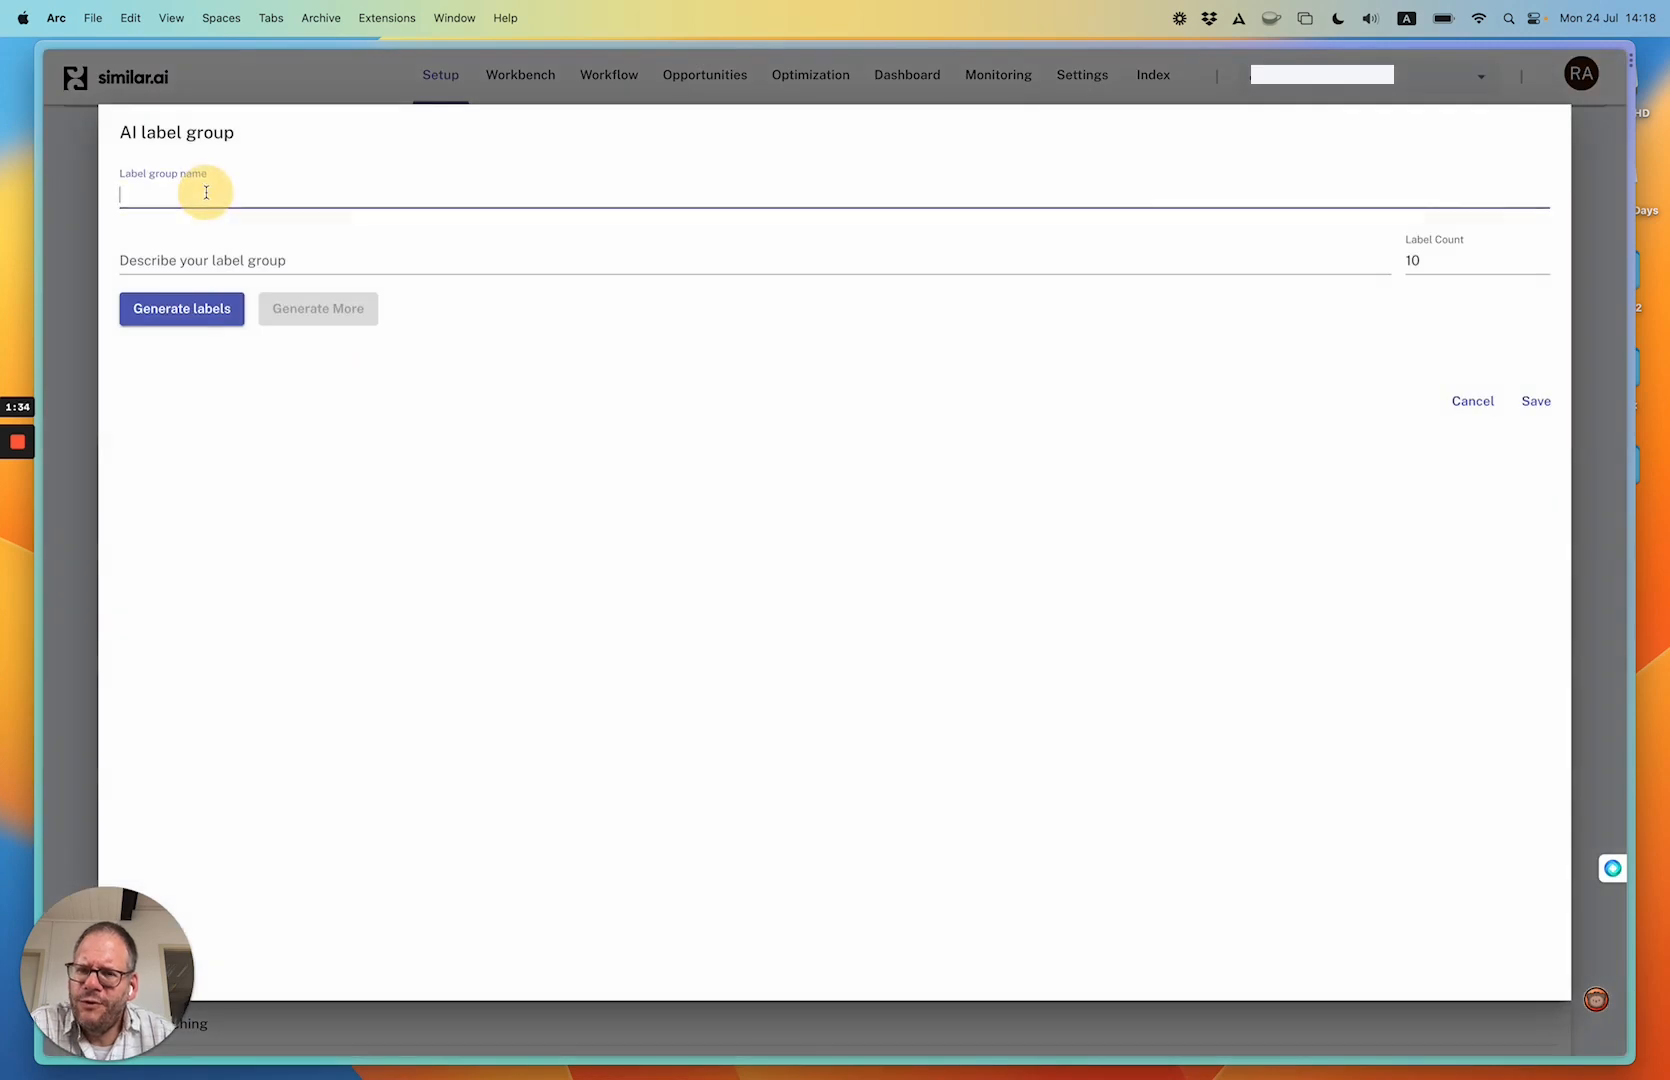
pyautogui.write('UK un')
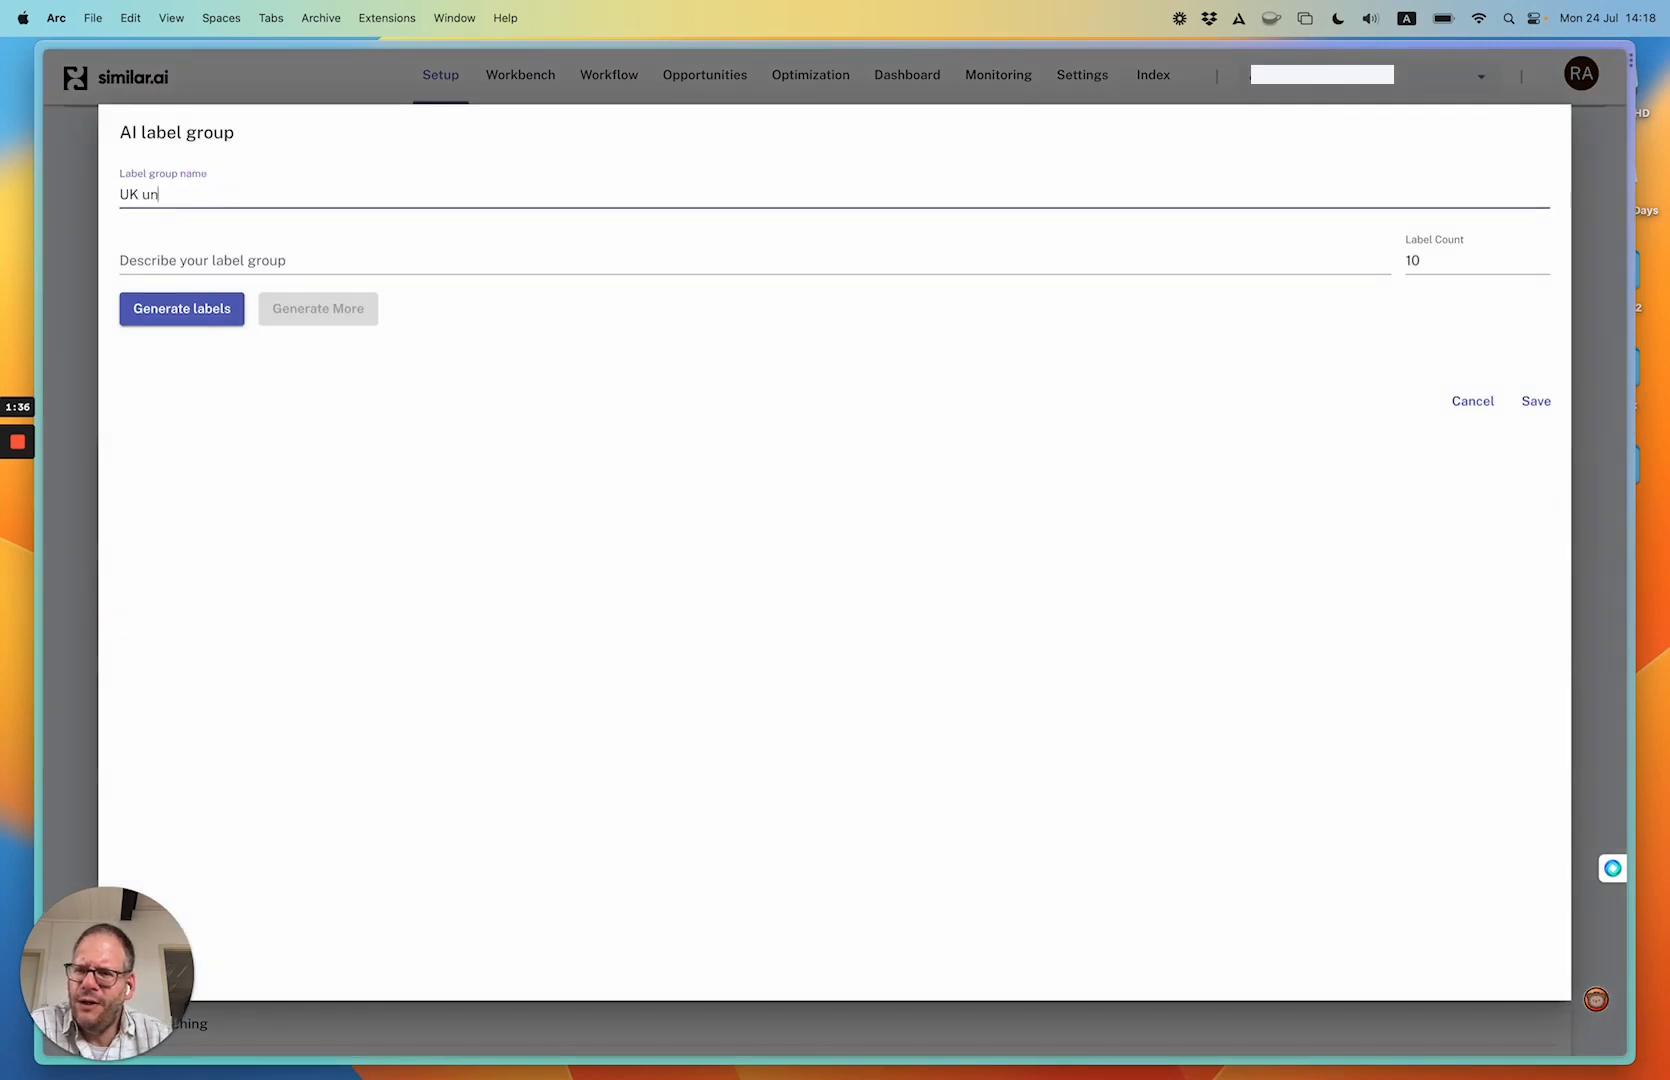
pyautogui.write('viver')
pyautogui.press('BackSpace')
pyautogui.press('BackSpace')
pyautogui.press('BackSpace')
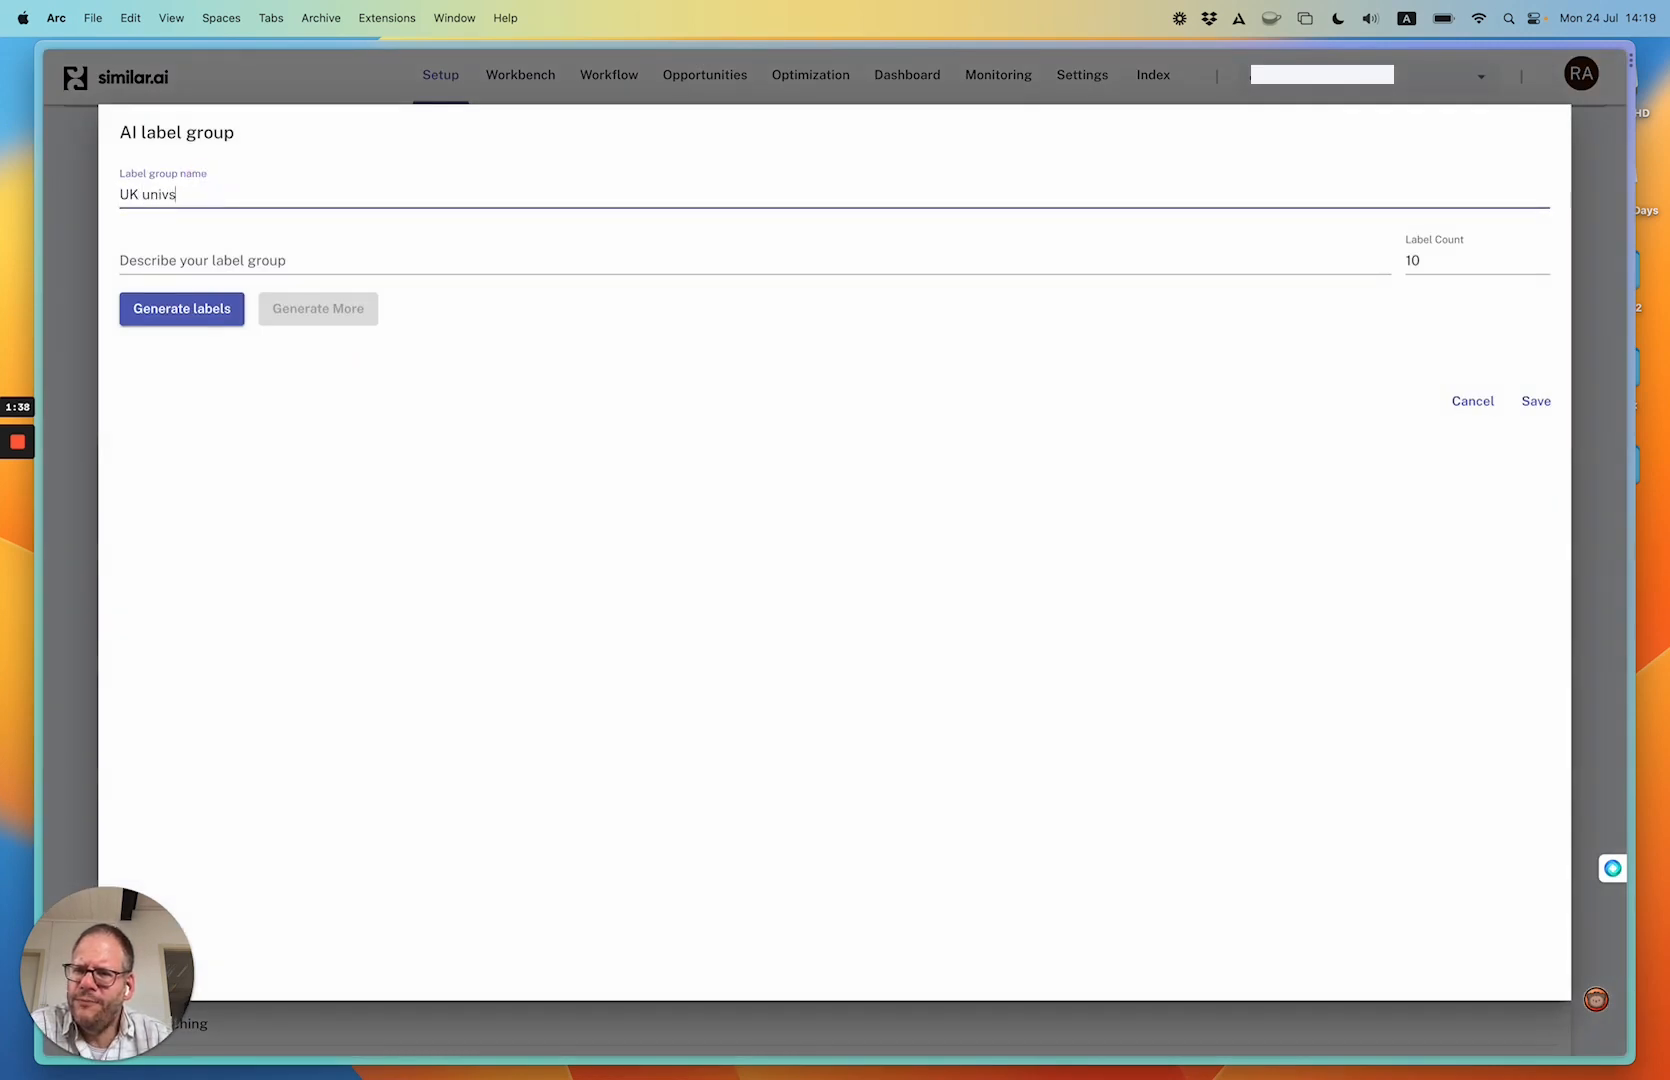
pyautogui.write('versit')
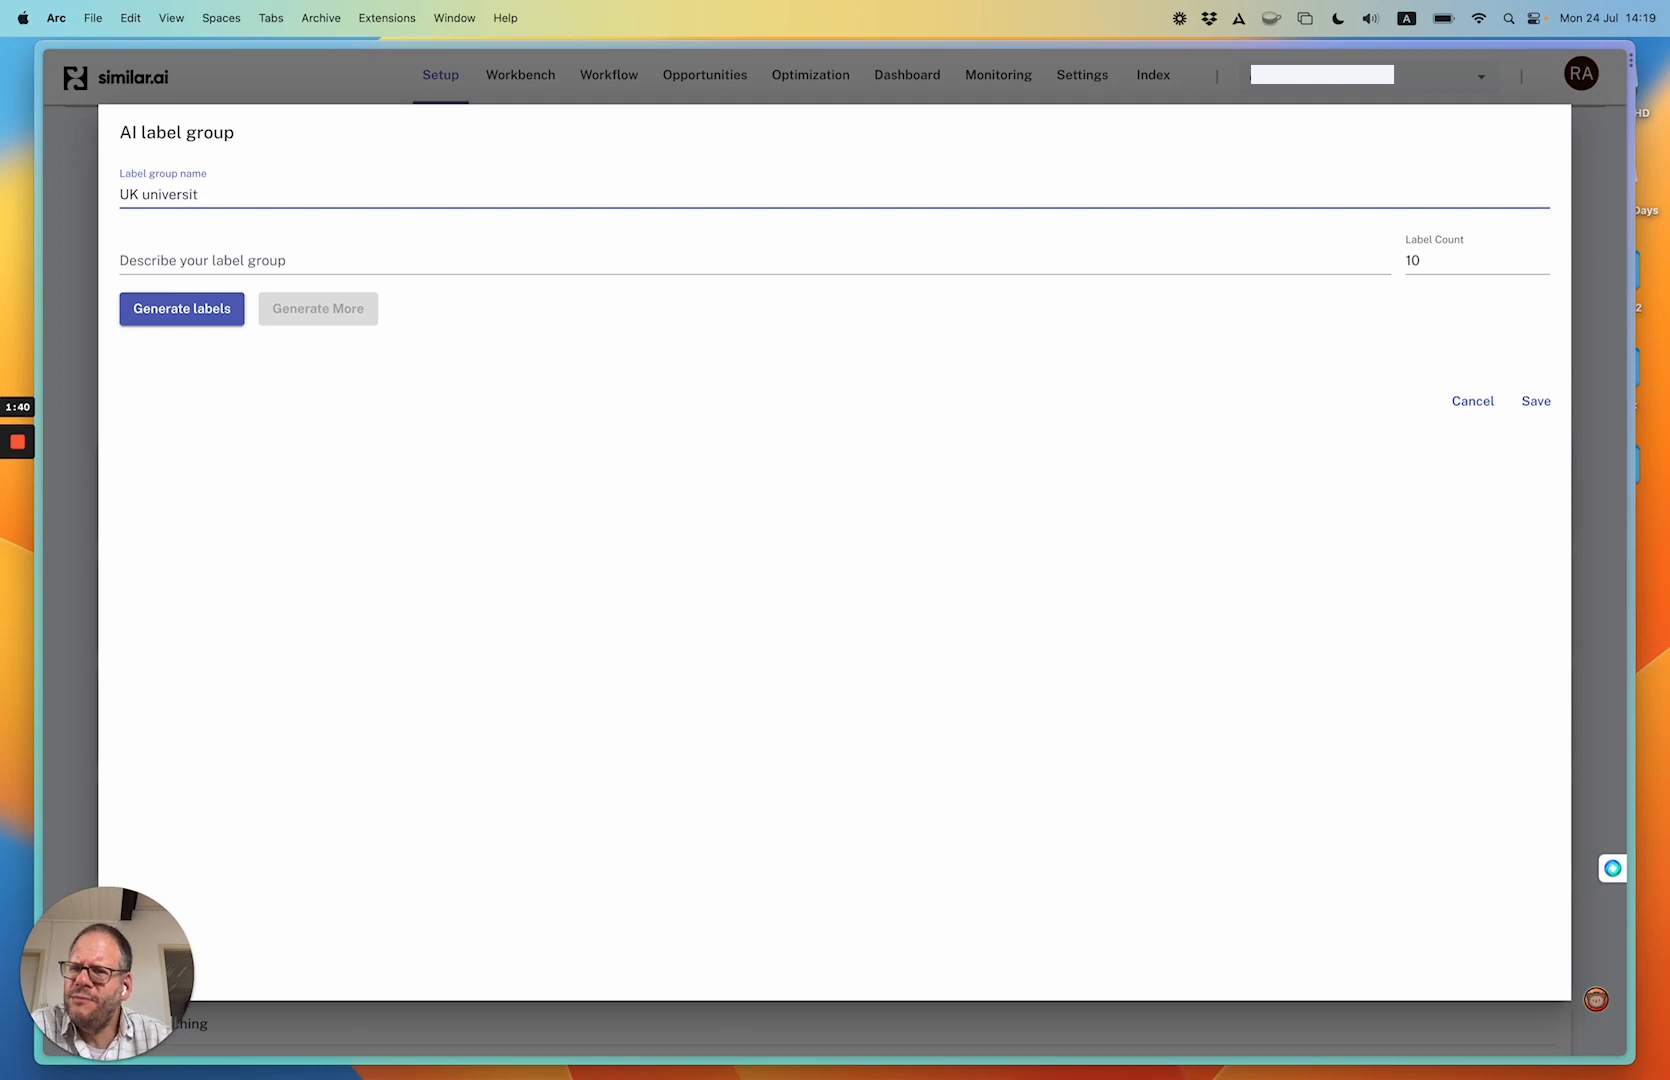
pyautogui.write('ies')
# - Describe the label group as "UK universities, such as Warwick University, Edinburgh University and UCL"
pyautogui.press('Tab')
pyautogui.write('UK u')
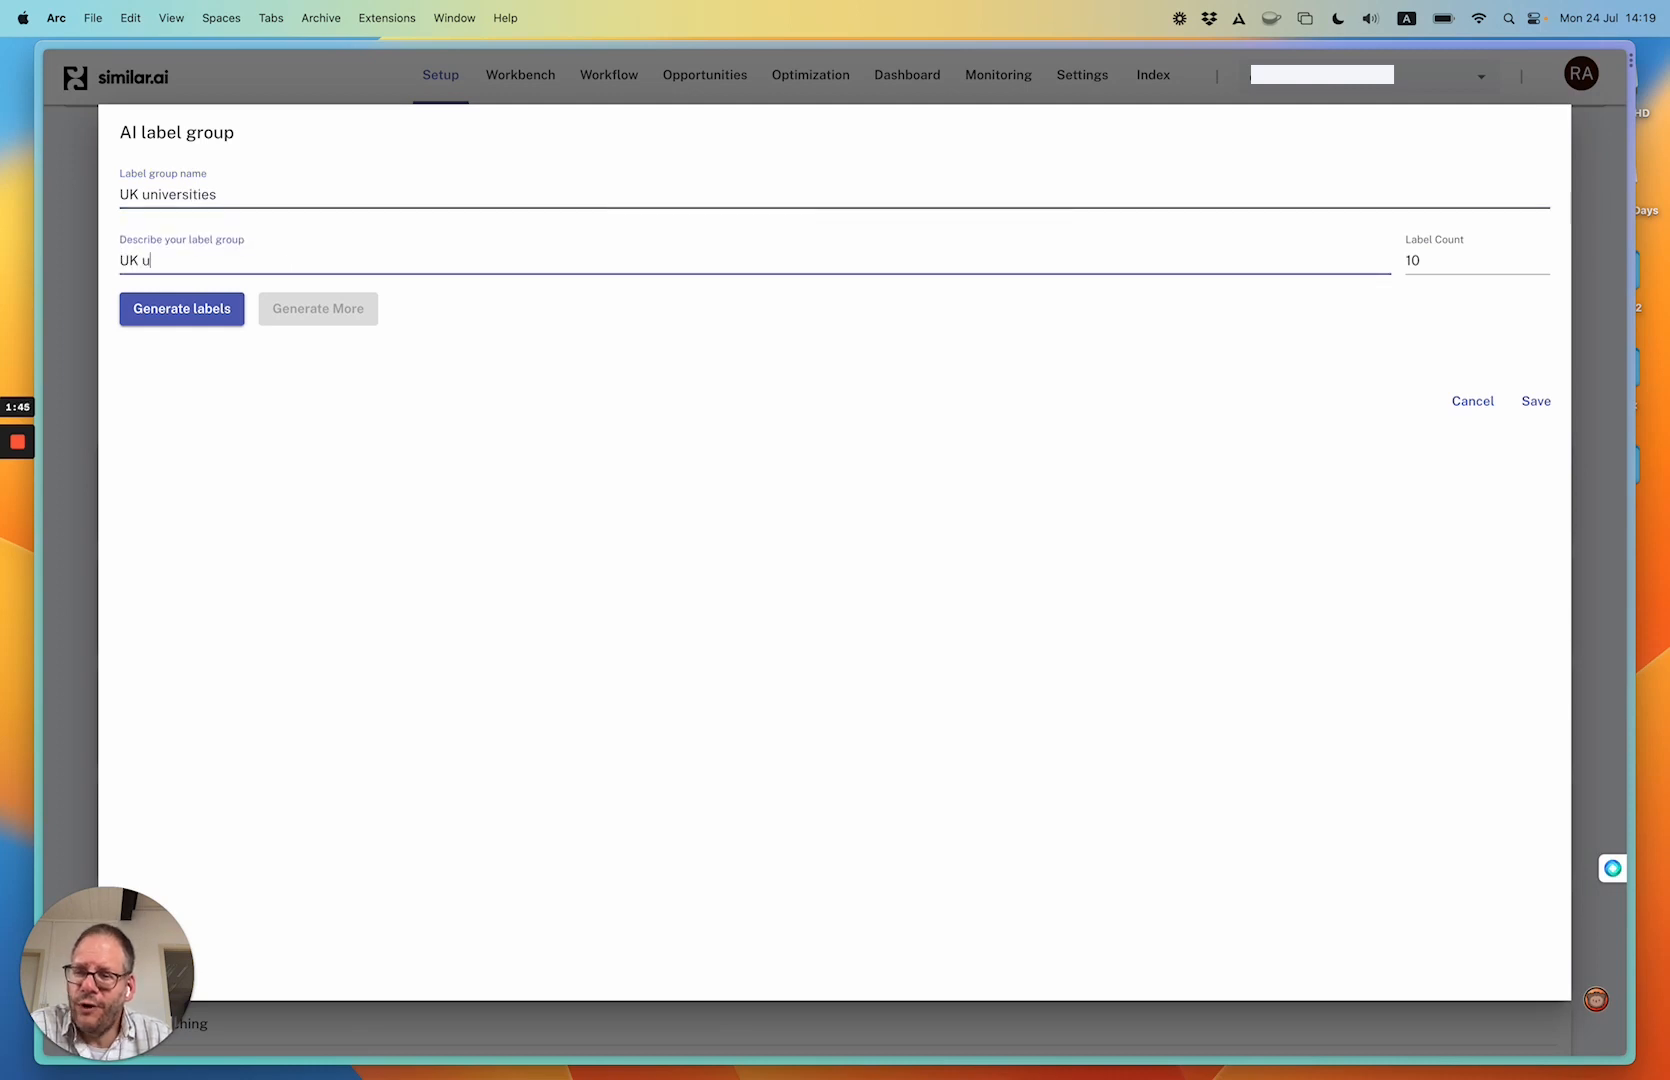
pyautogui.write('niversity')
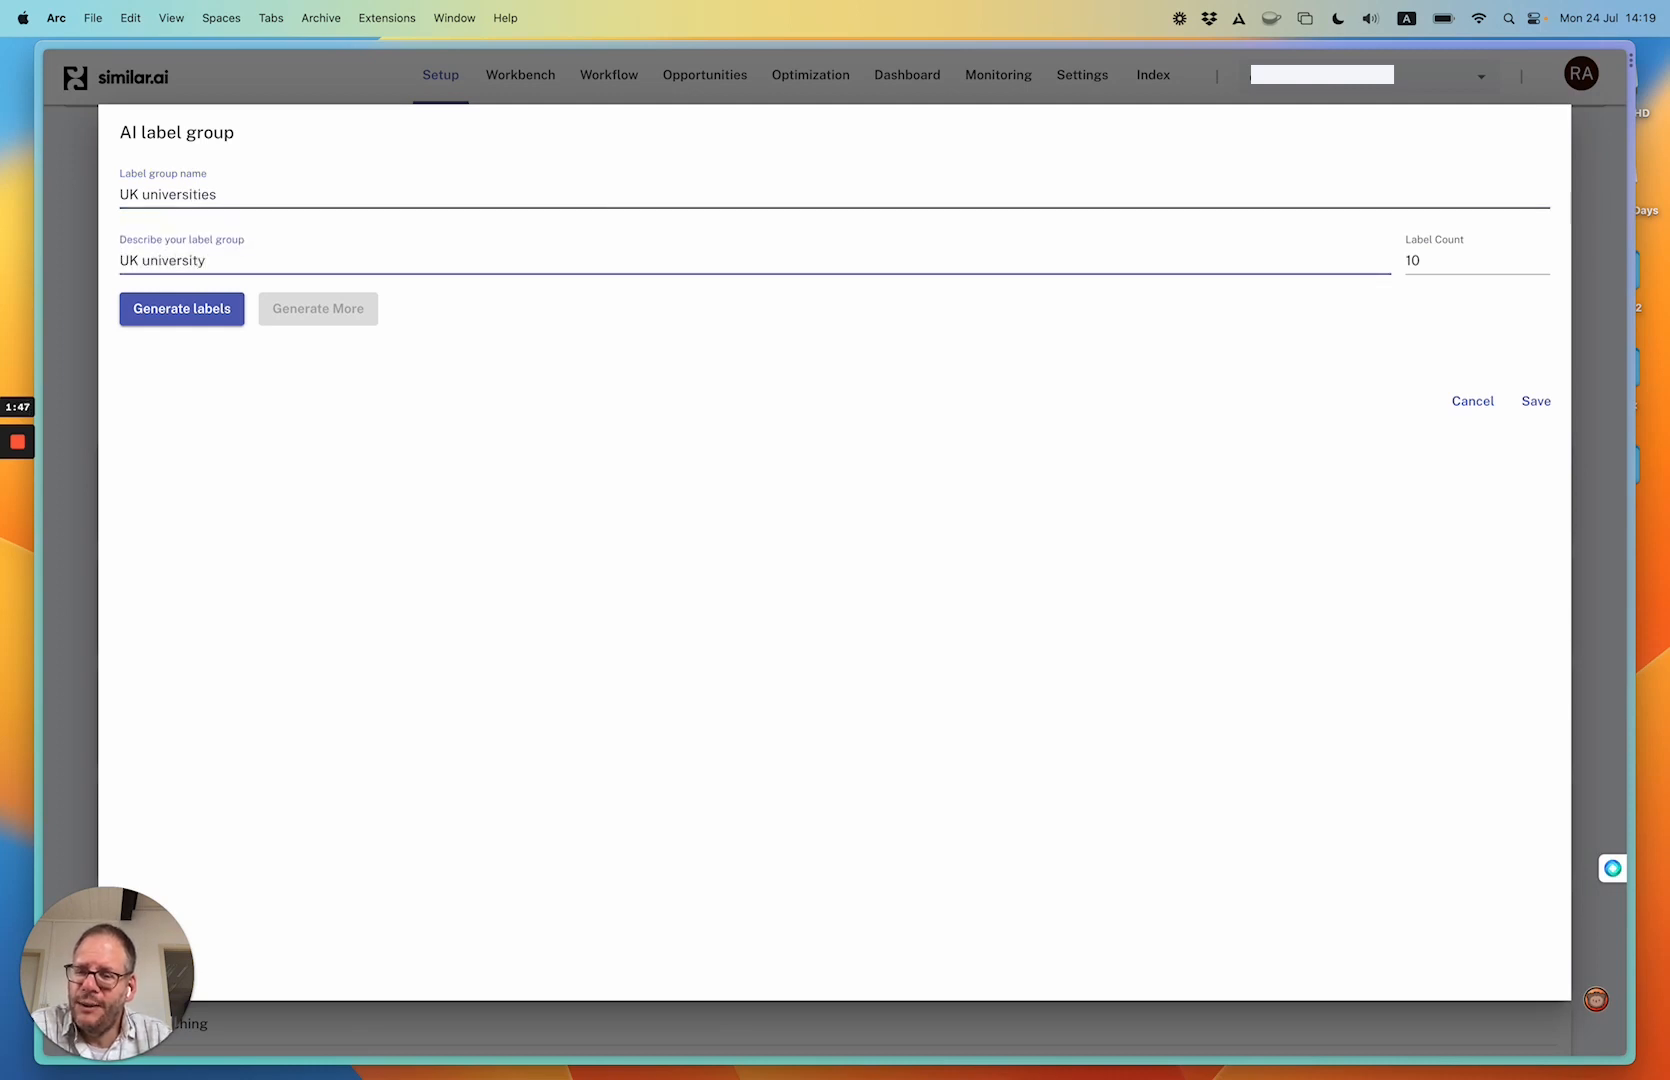
pyautogui.press('BackSpace')
pyautogui.write('ies, suc')
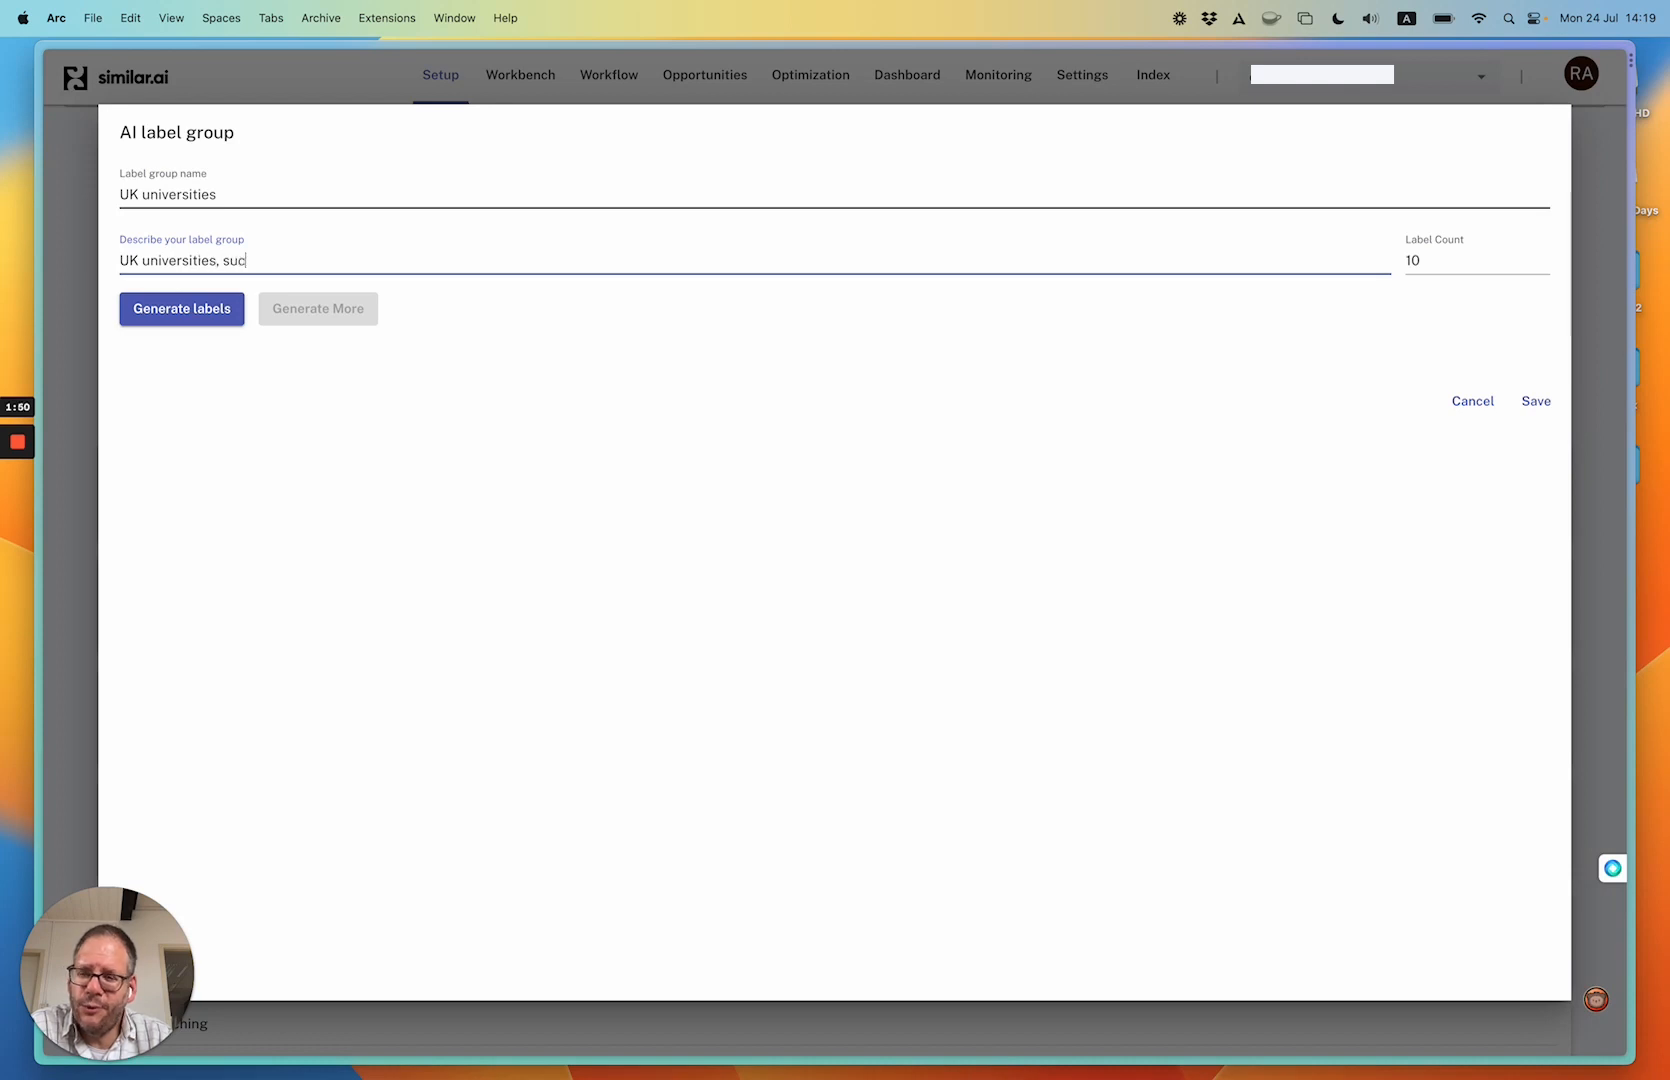
pyautogui.write('h as Warwick ')
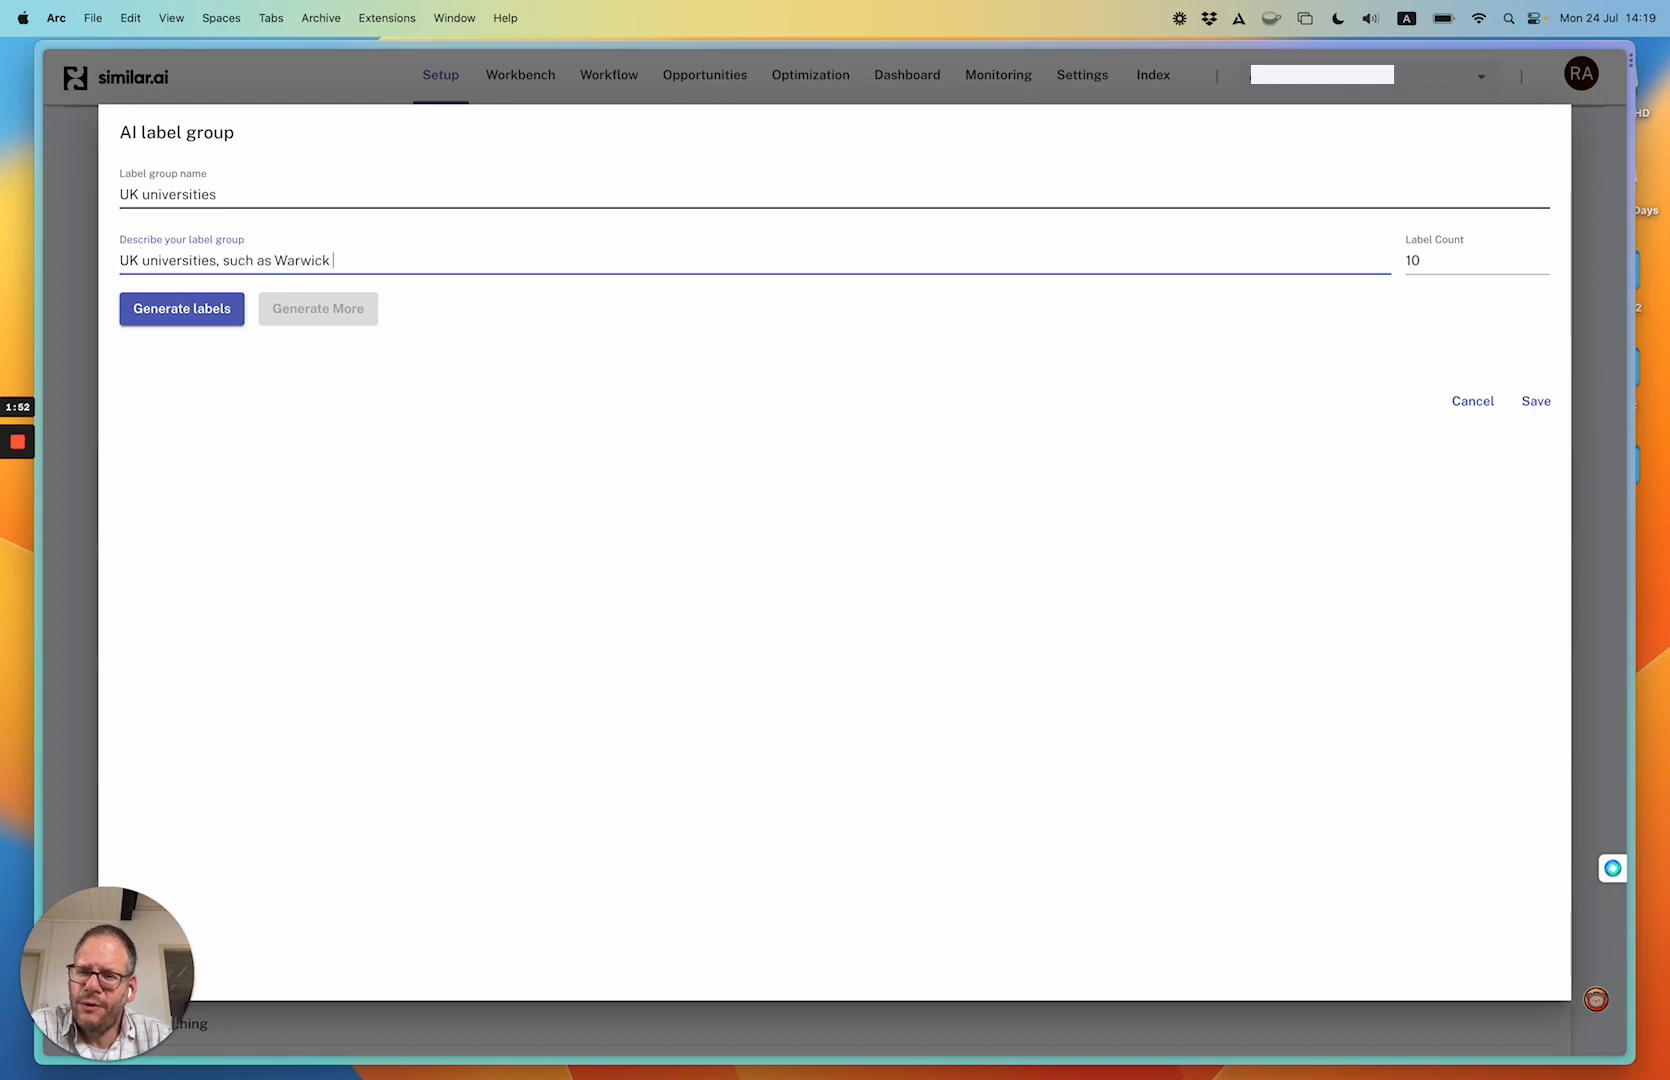
pyautogui.write('University, E')
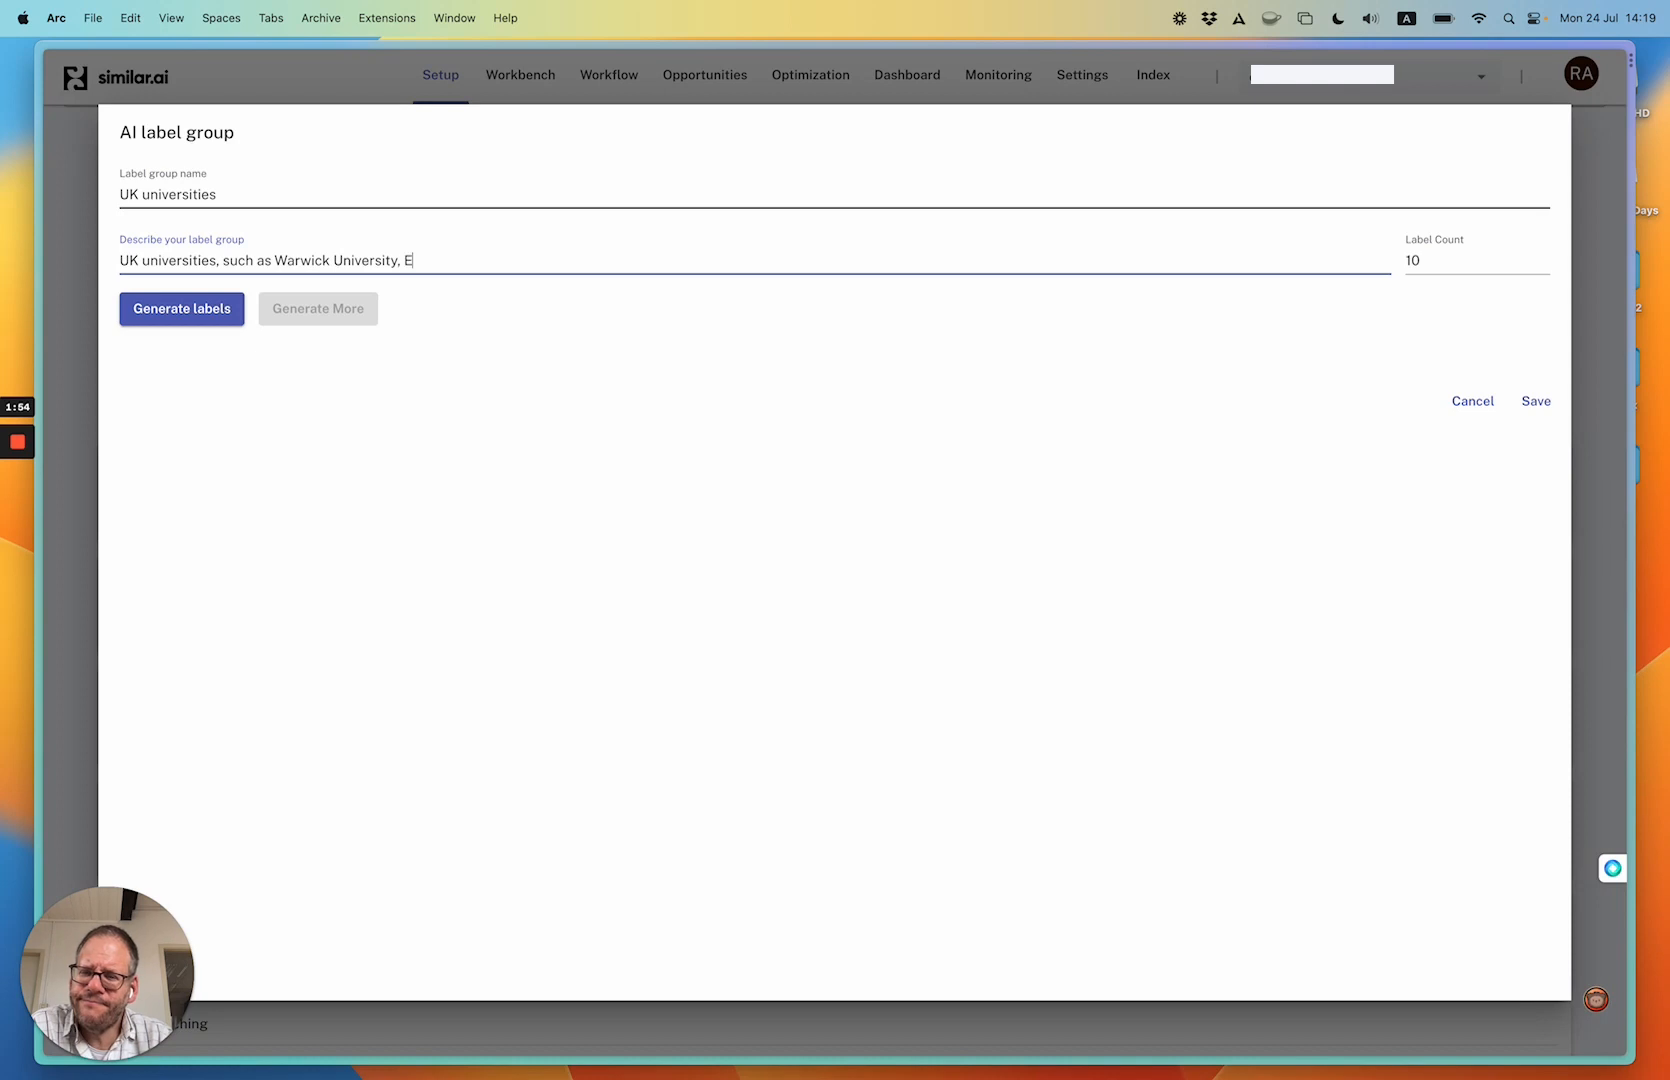
pyautogui.write('dinburgh ')
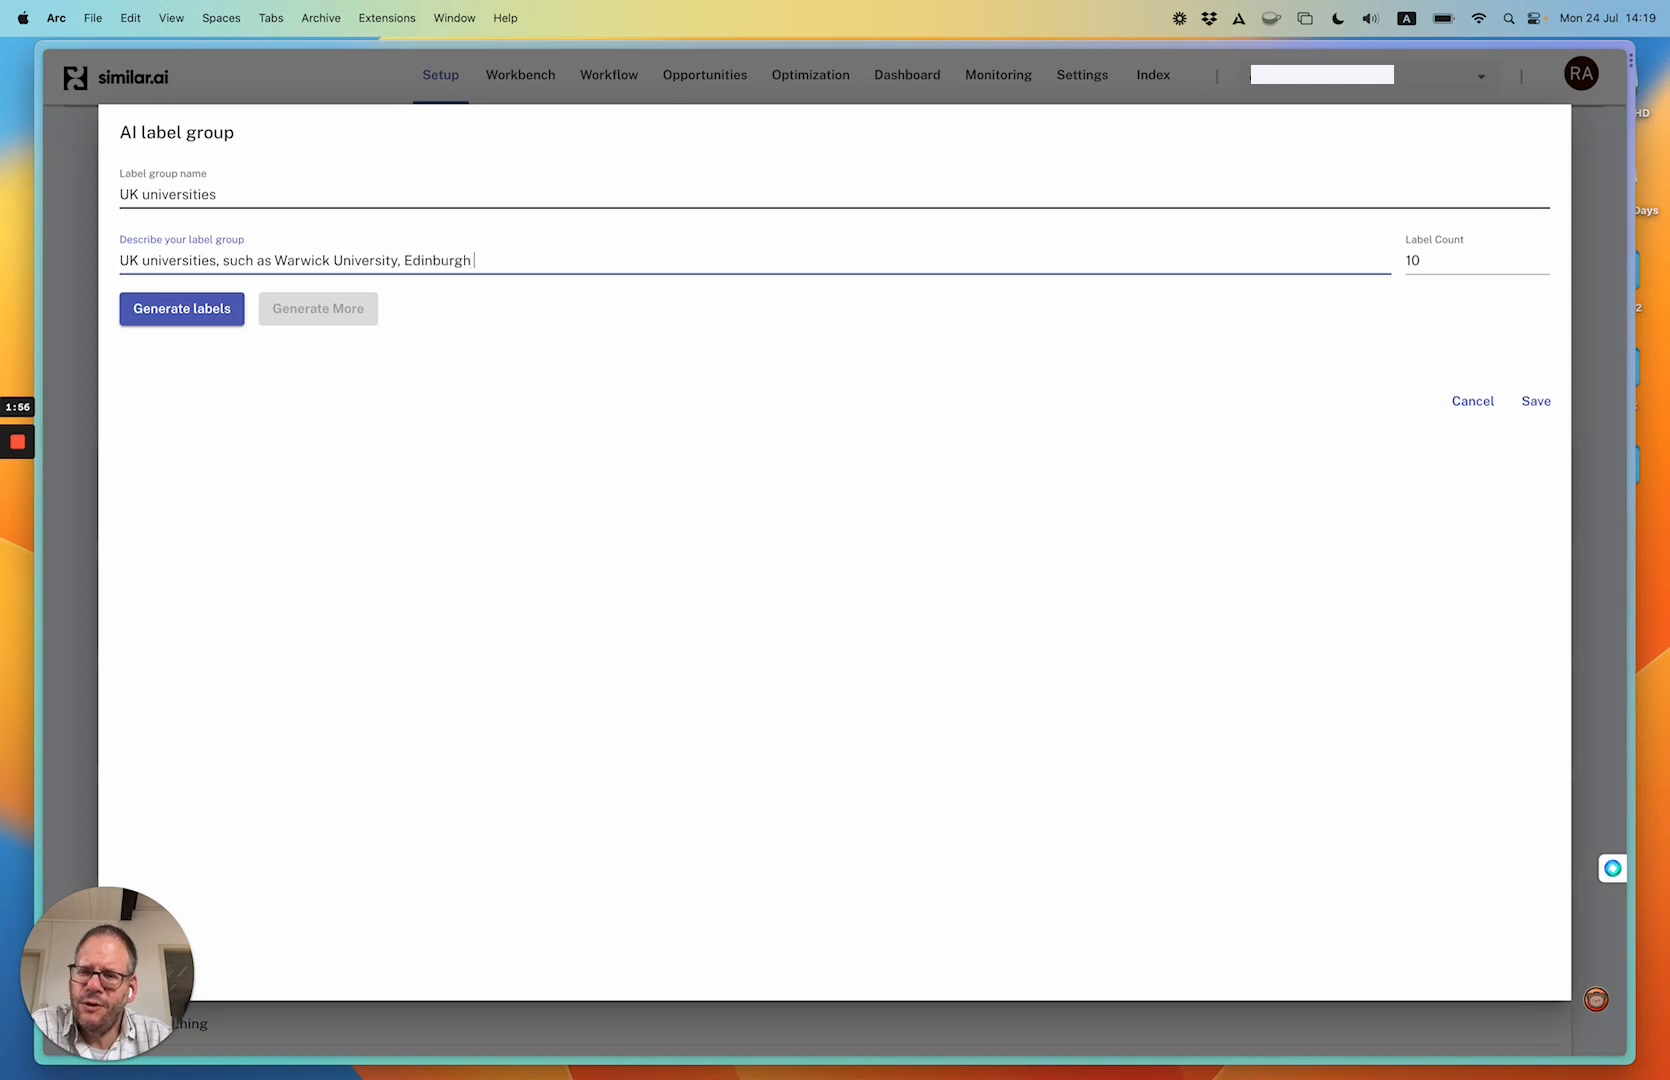
pyautogui.write('University ')
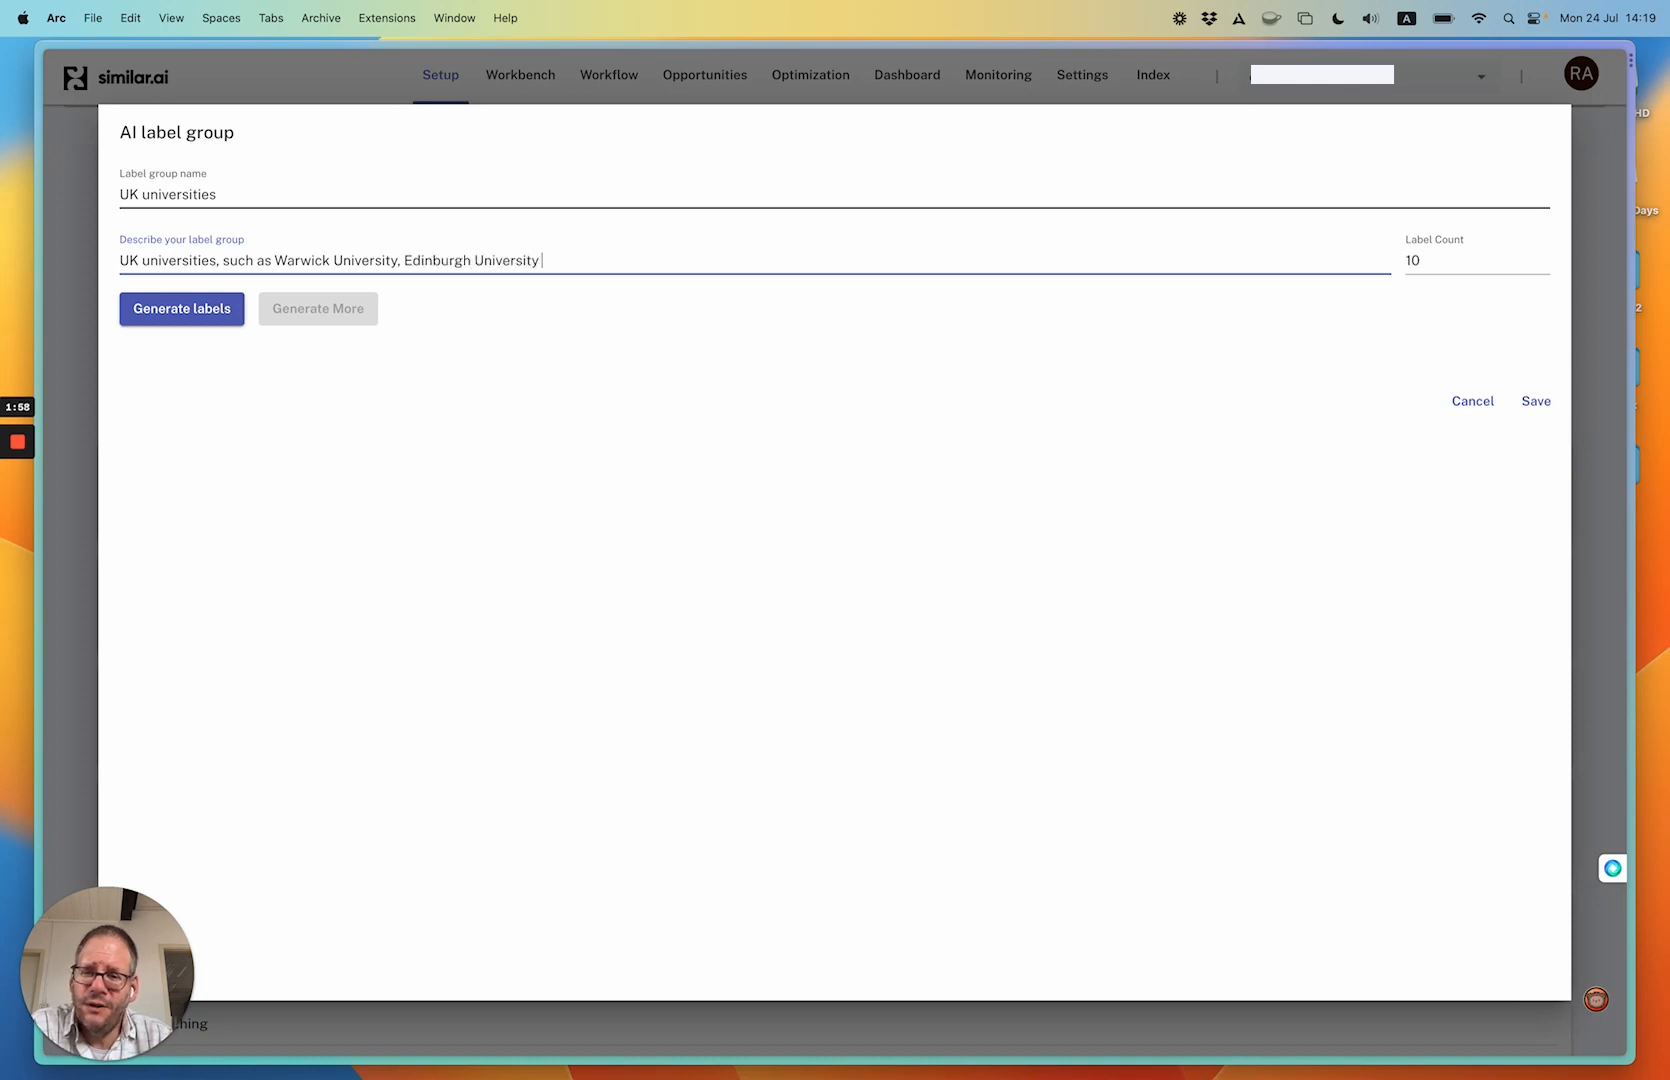
pyautogui.write('and UCL')
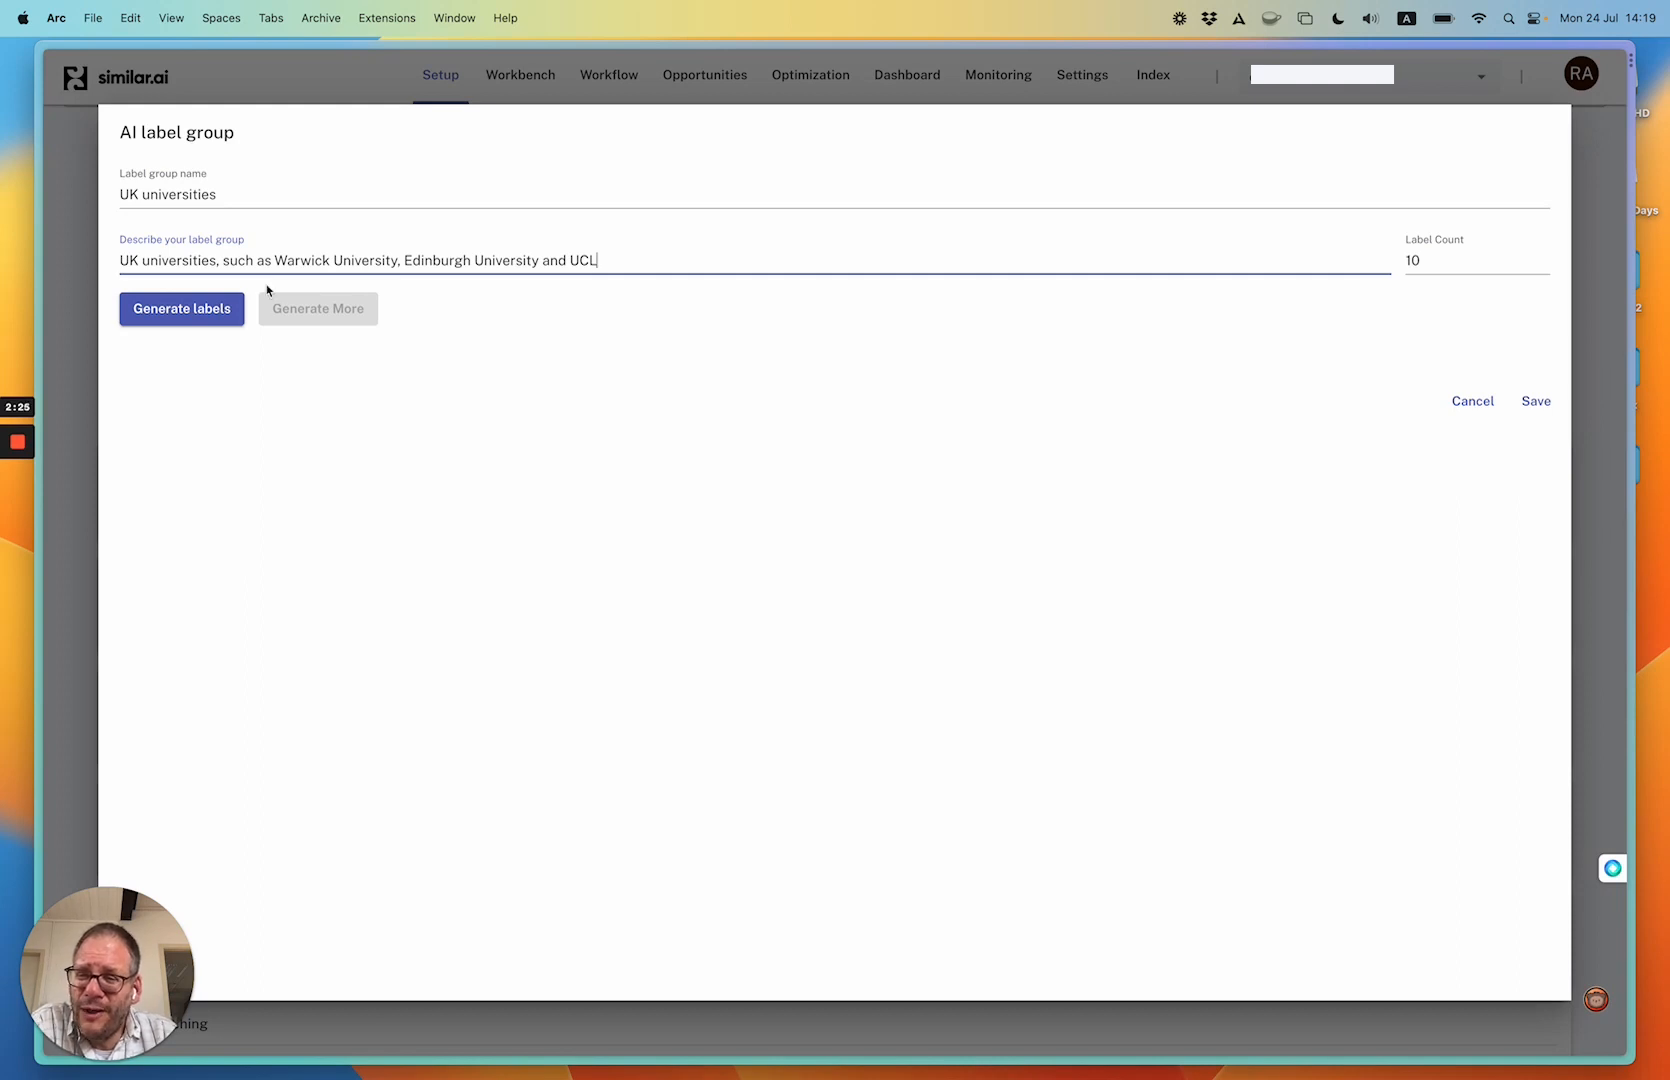
# - Generate labels from the description plus two further batches, and discard the label group without saving
pyautogui.click(184, 313)
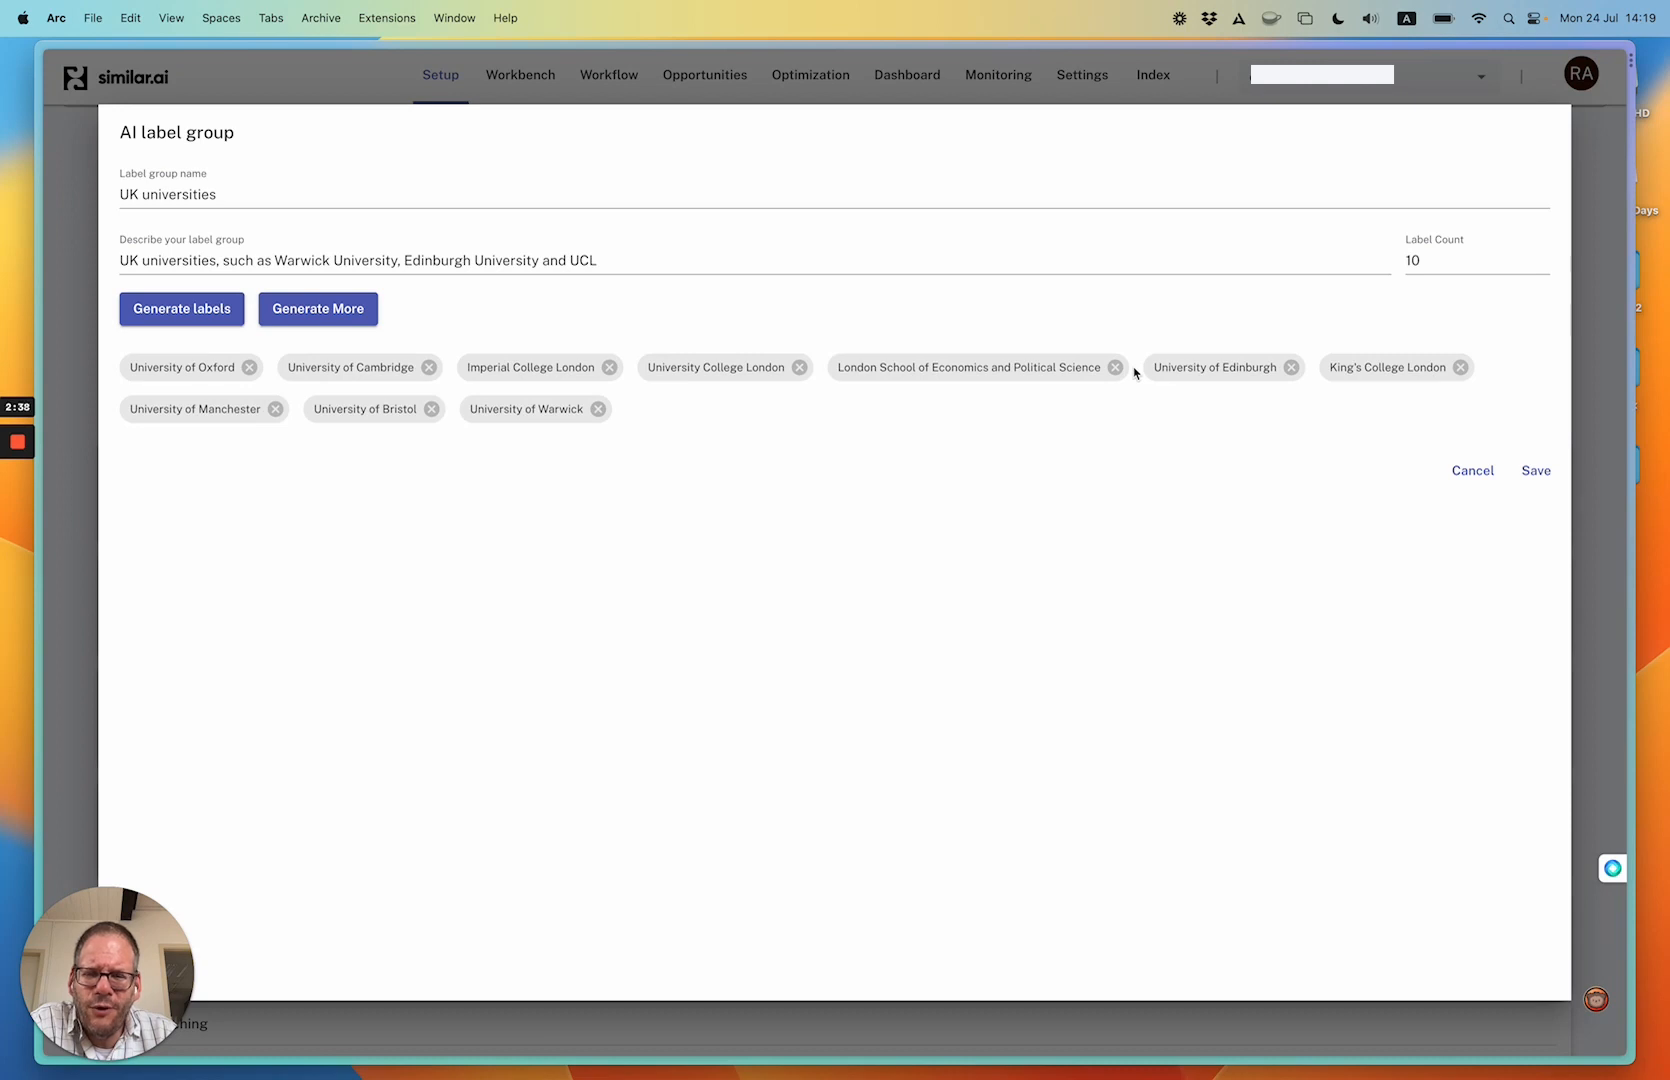
pyautogui.click(358, 310)
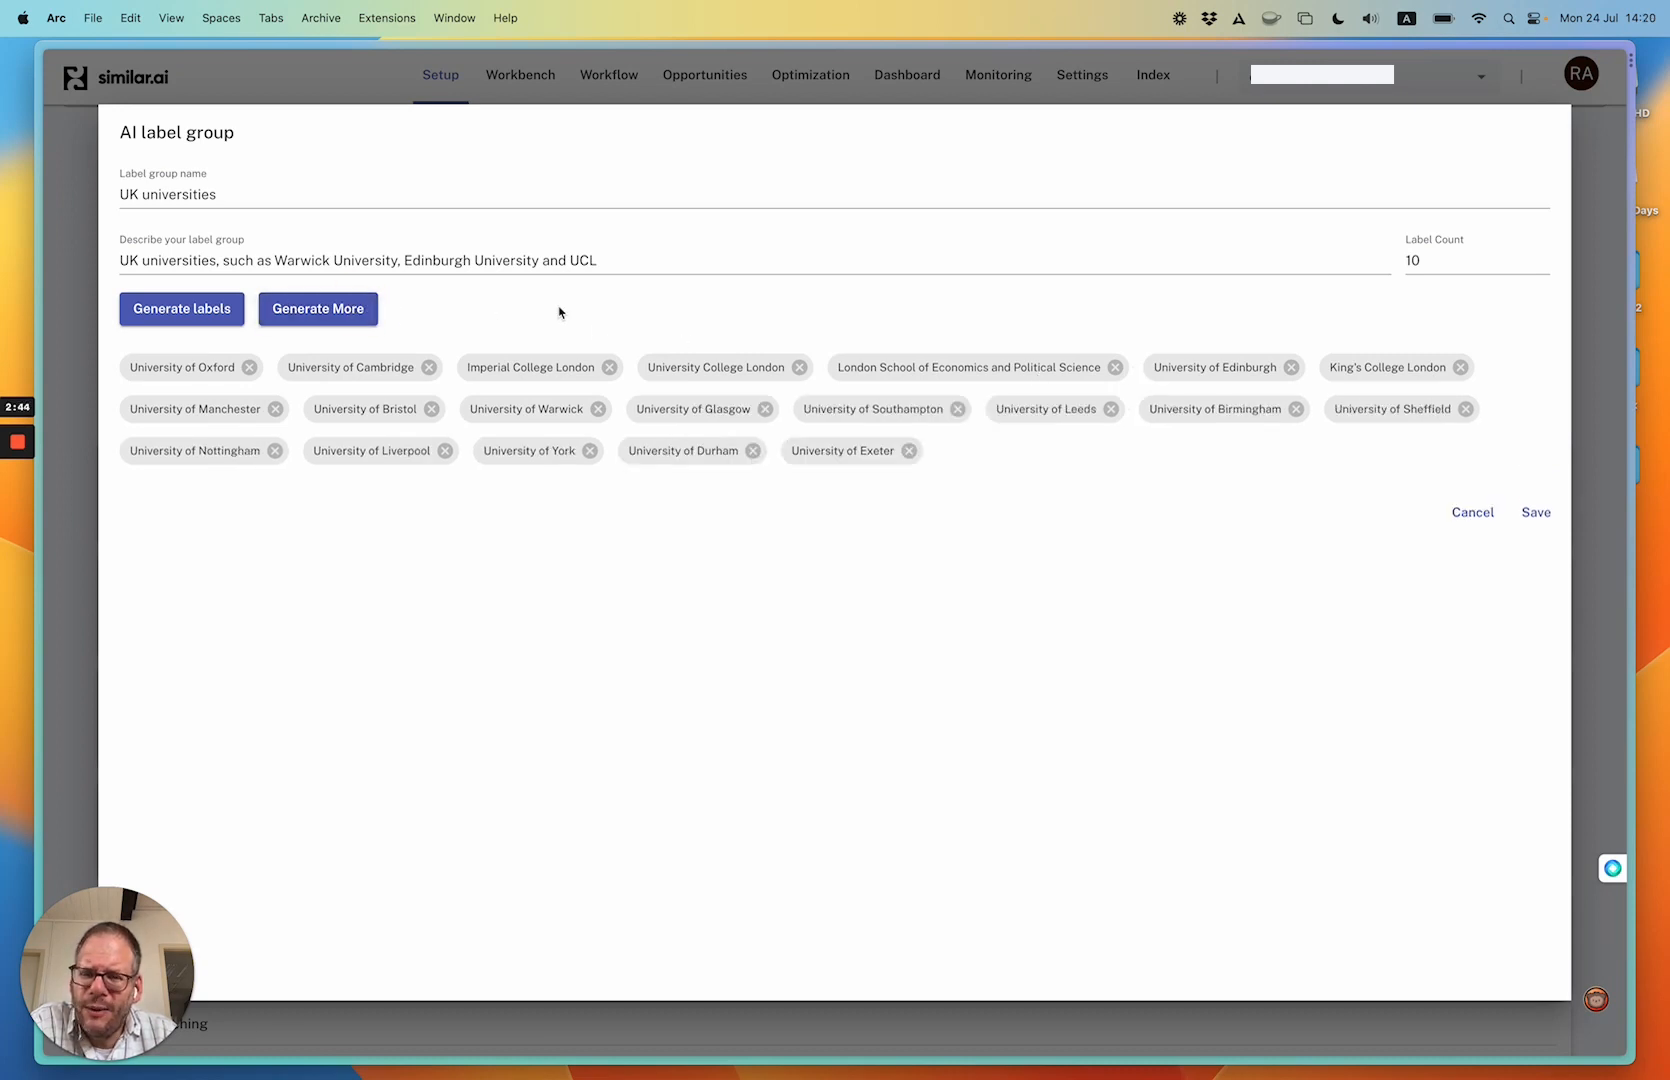
pyautogui.click(337, 311)
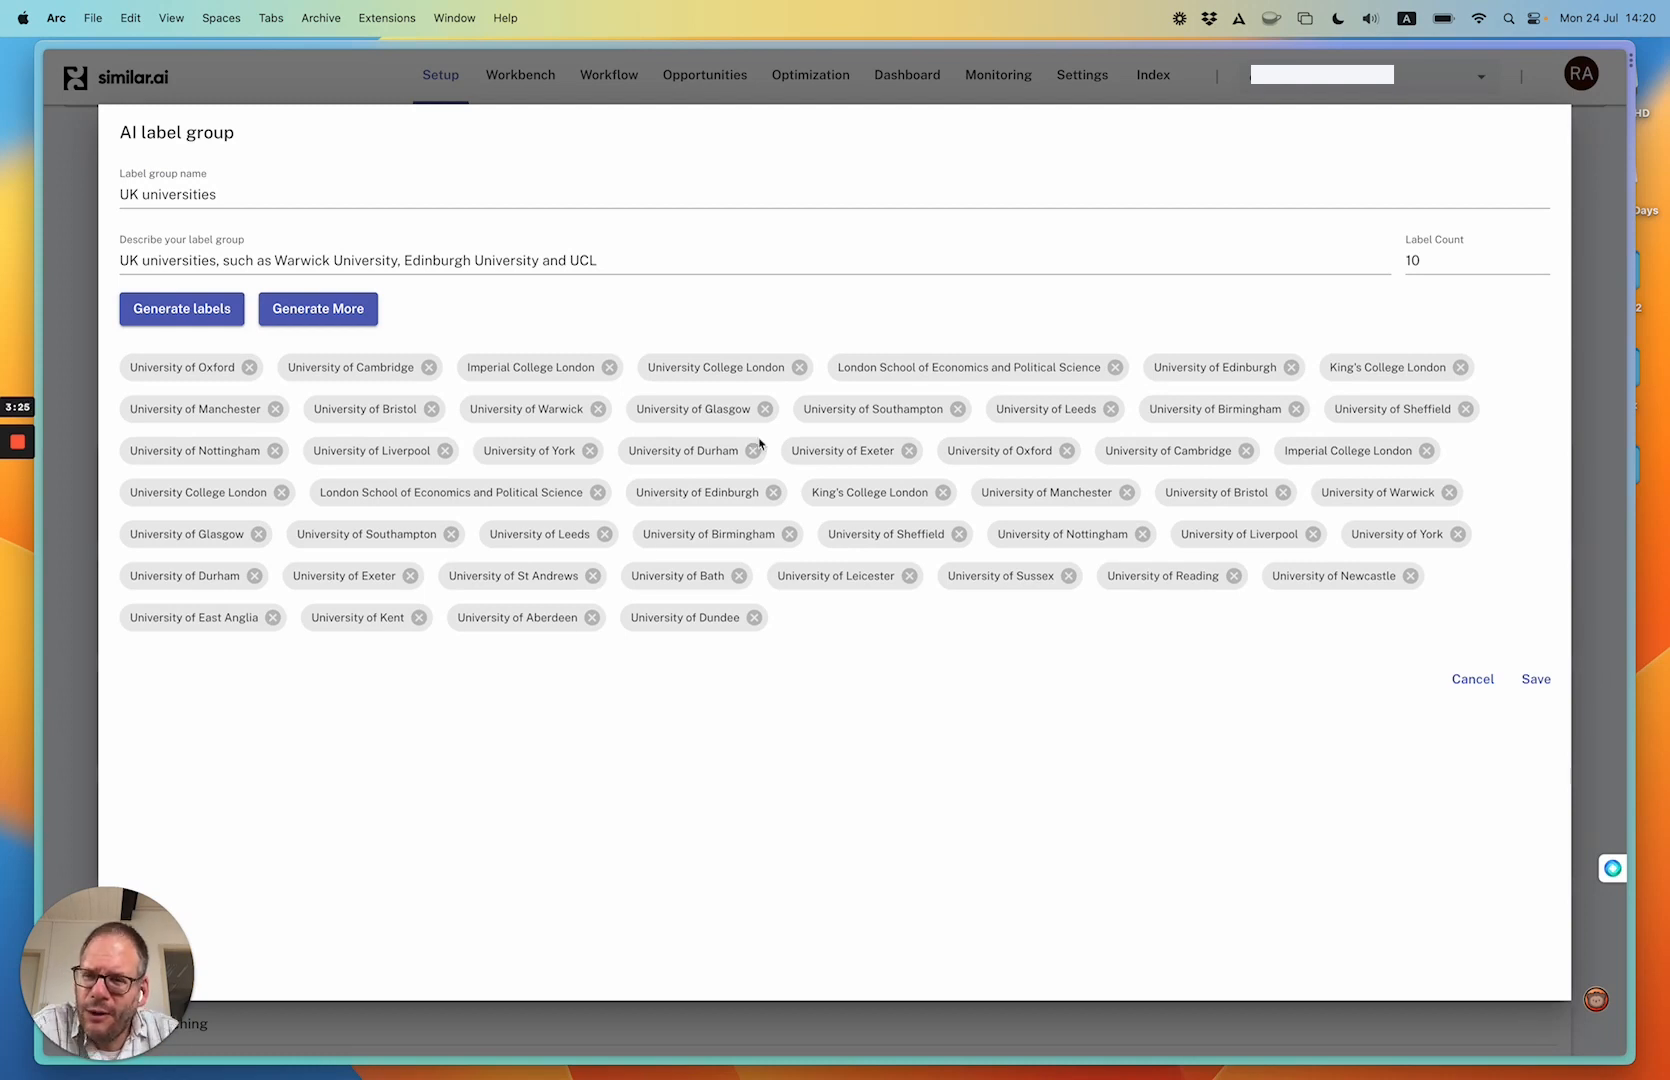
pyautogui.click(1473, 680)
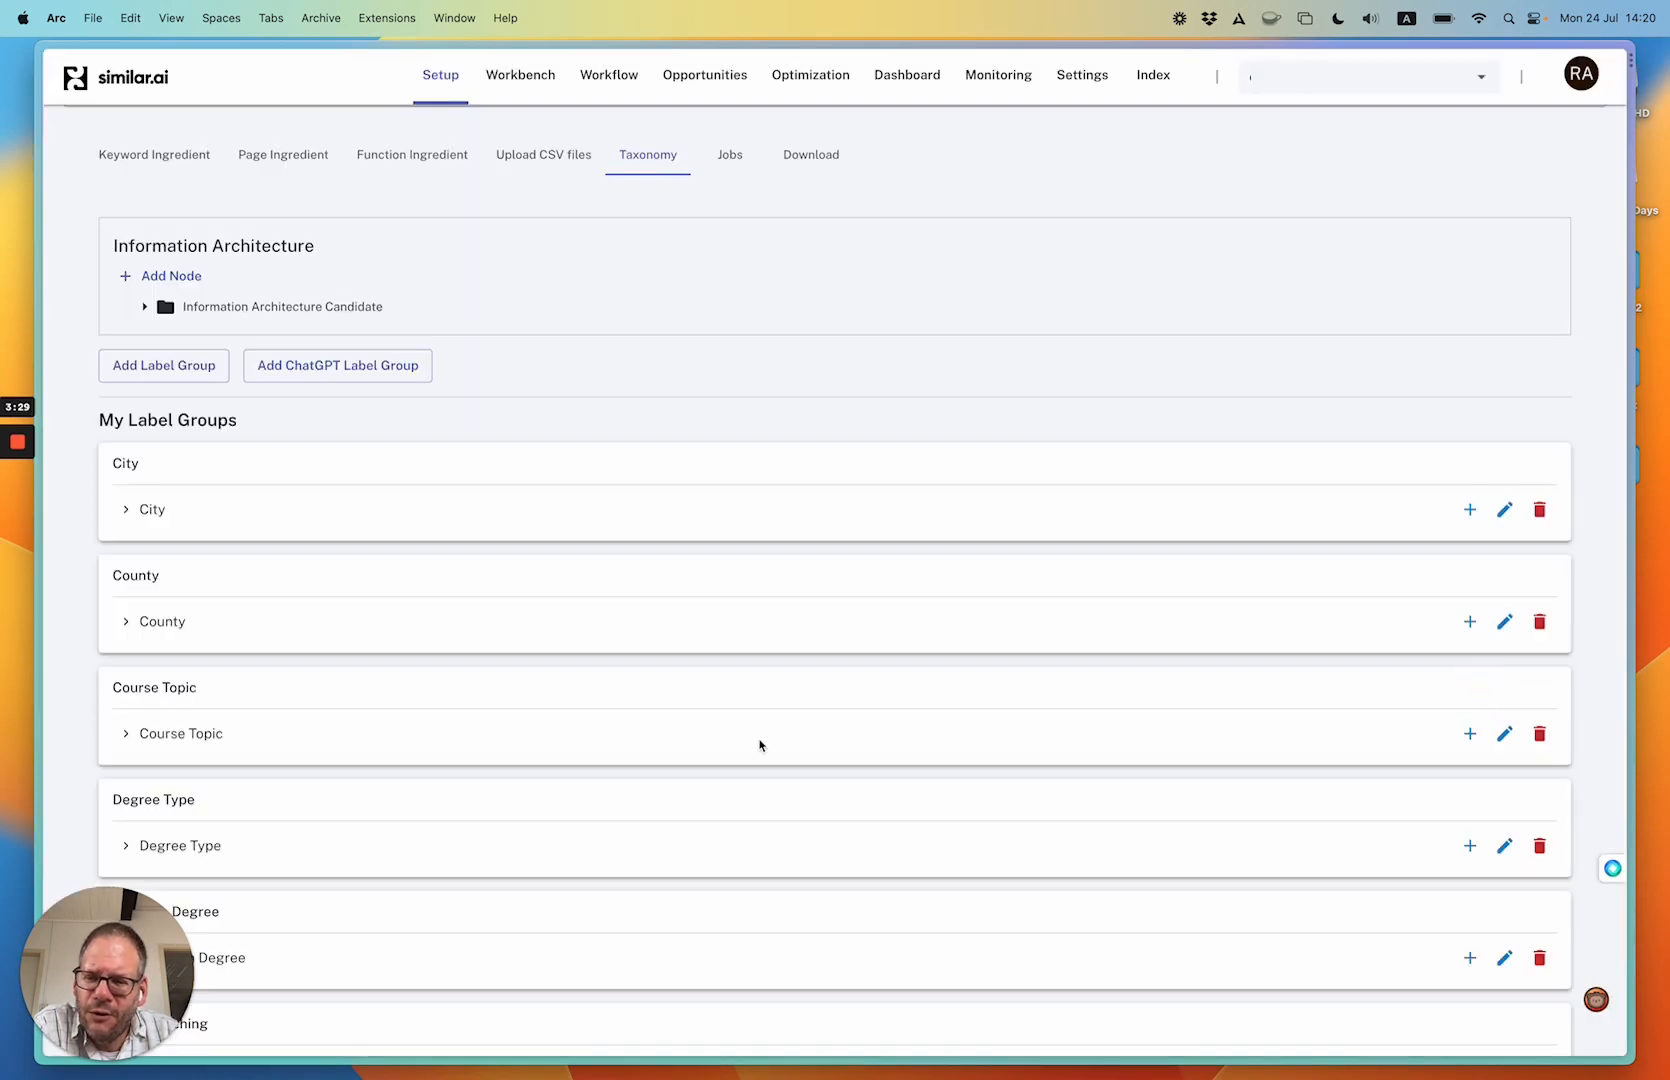
# - Expand the existing UK unis label group and review the university labels it contains
pyautogui.scroll(-5, 760, 745)
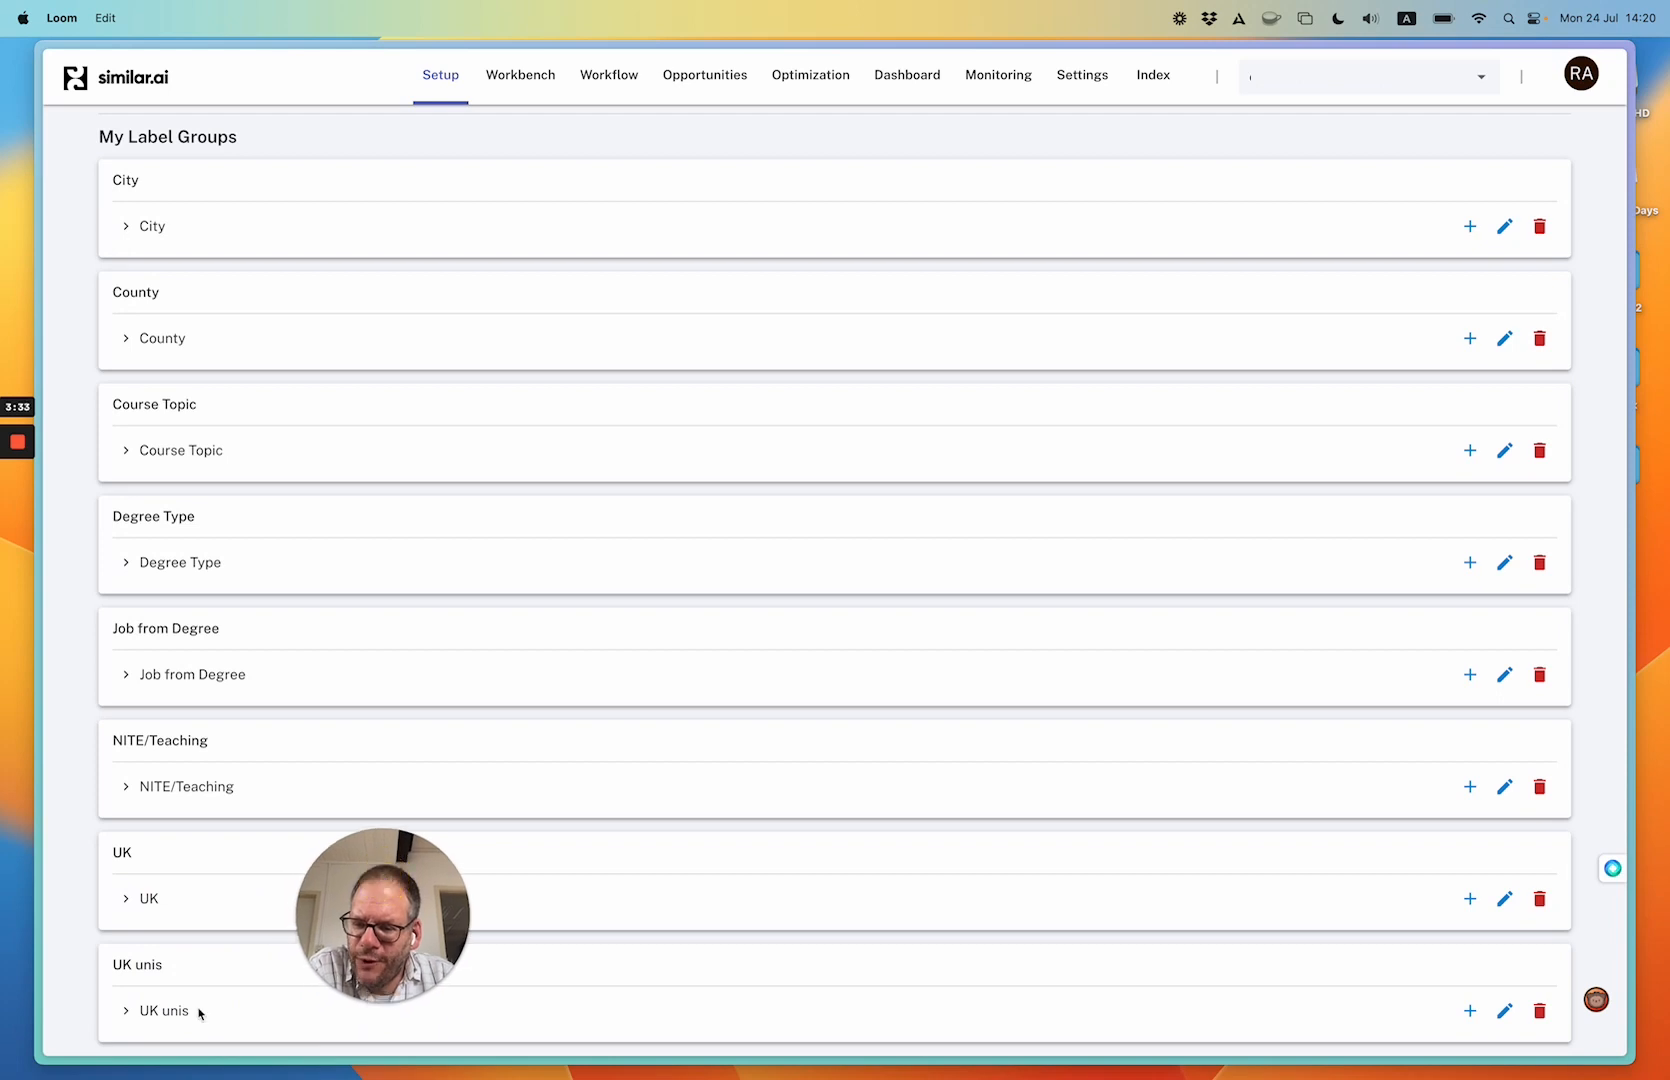
pyautogui.click(126, 1011)
pyautogui.scroll(-5, 579, 511)
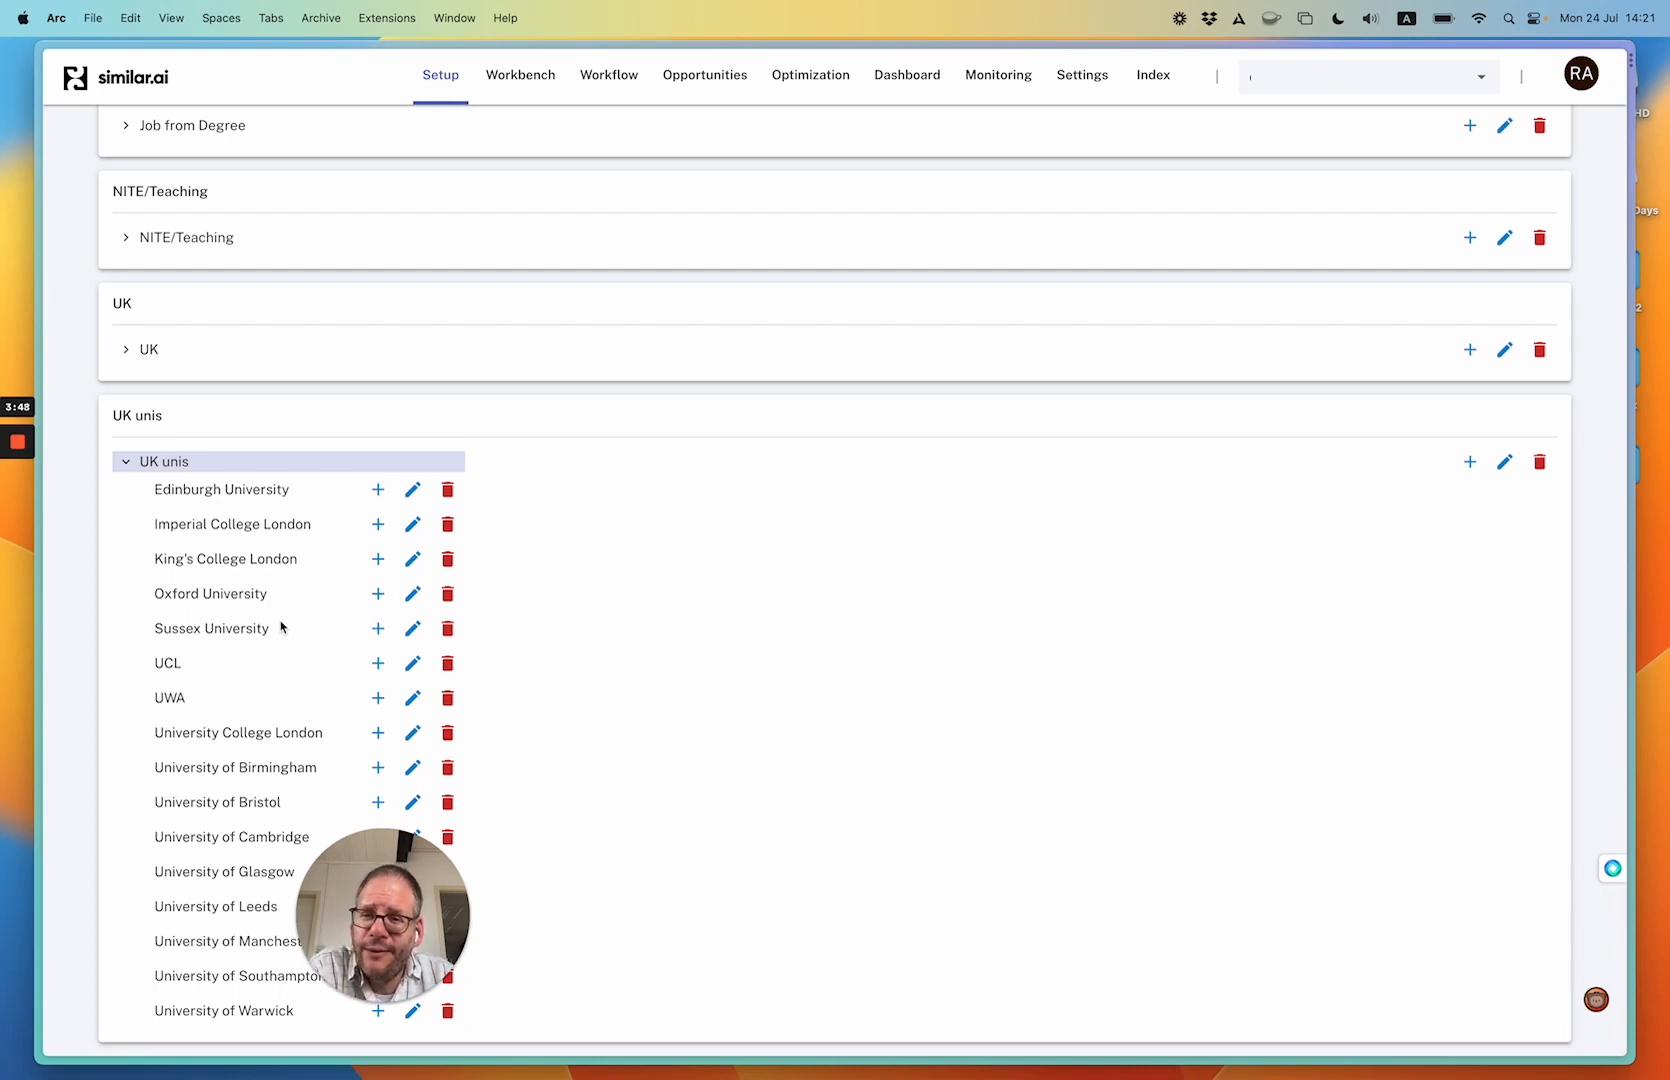
# - Create a keyword ingredient with Labels as its source, using the UK unis label group
pyautogui.scroll(7, 281, 627)
pyautogui.scroll(3, 281, 627)
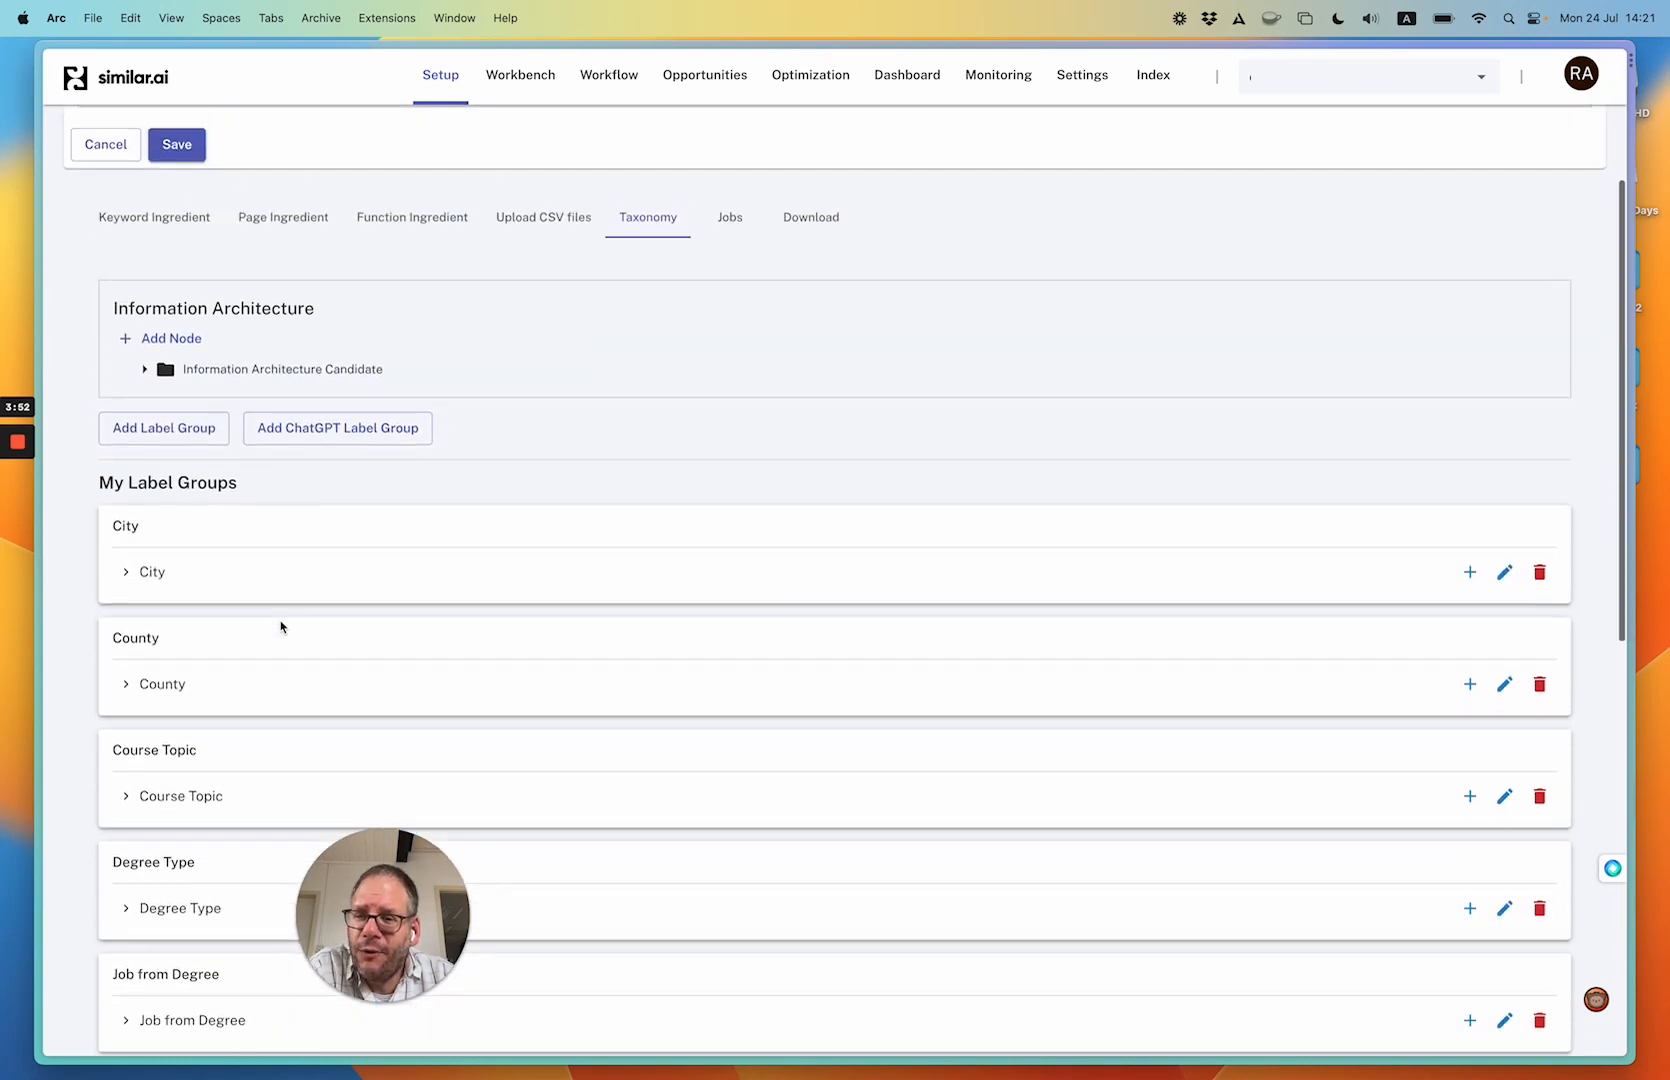
pyautogui.click(160, 212)
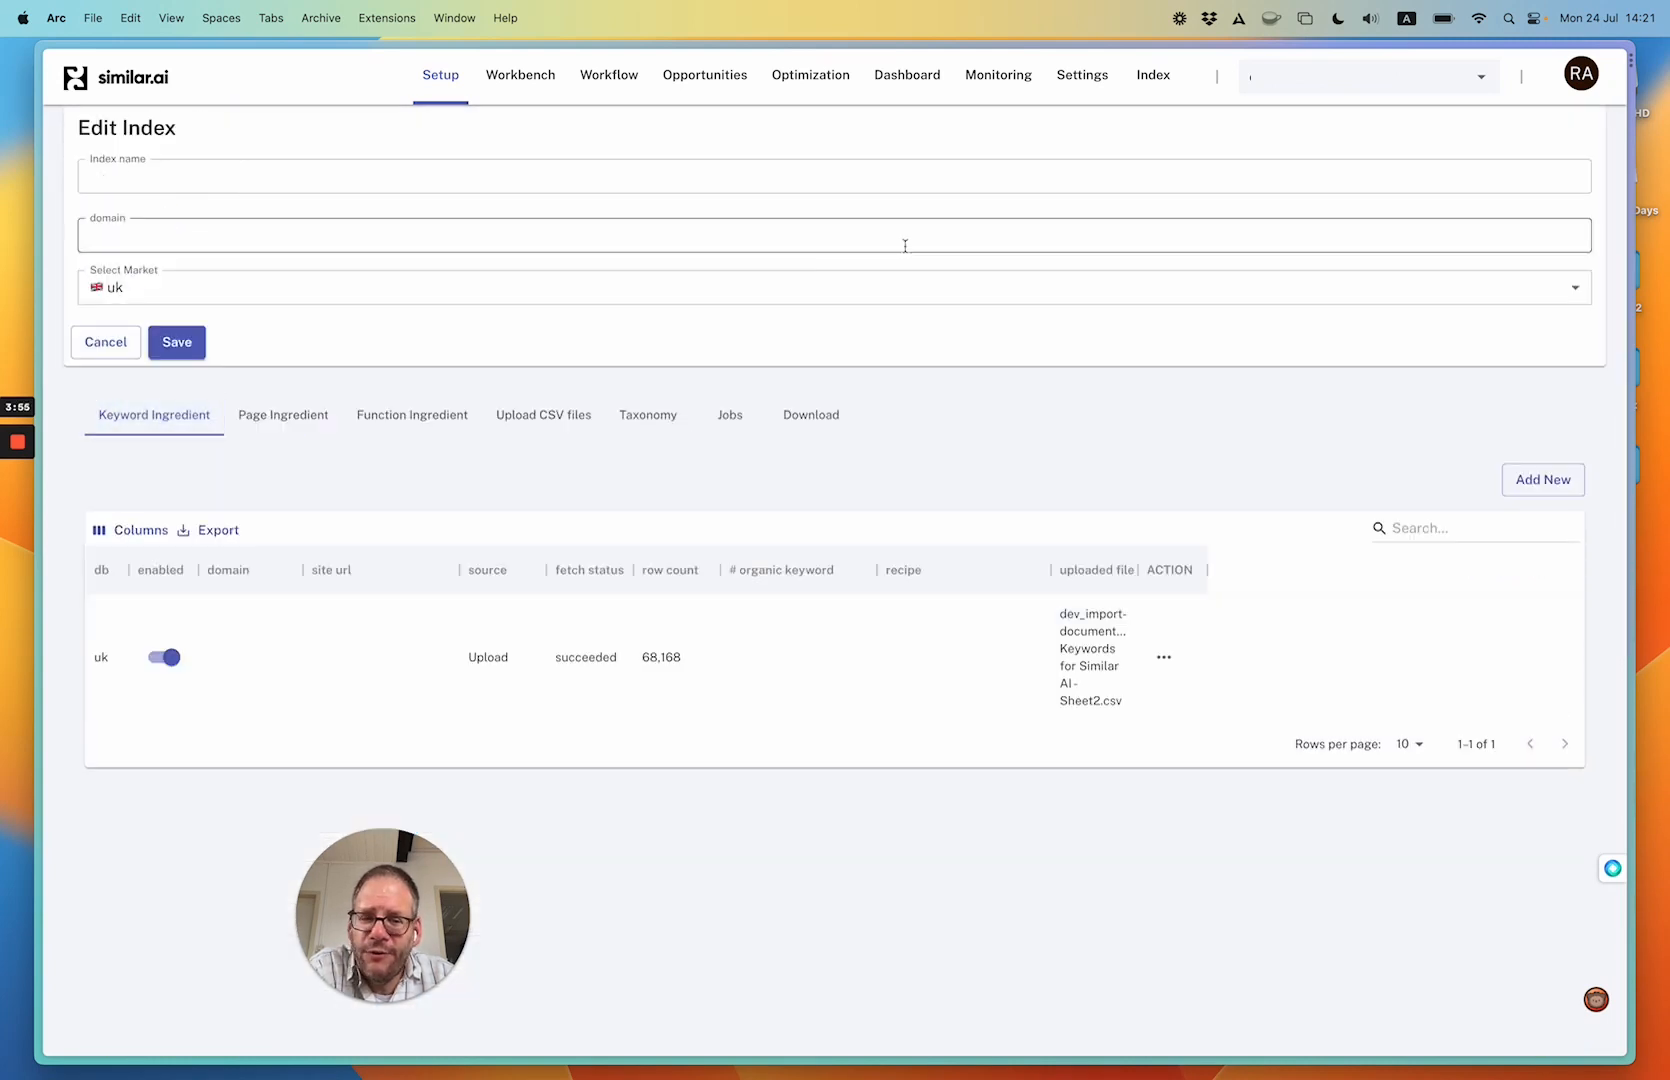
pyautogui.click(1545, 482)
pyautogui.click(787, 452)
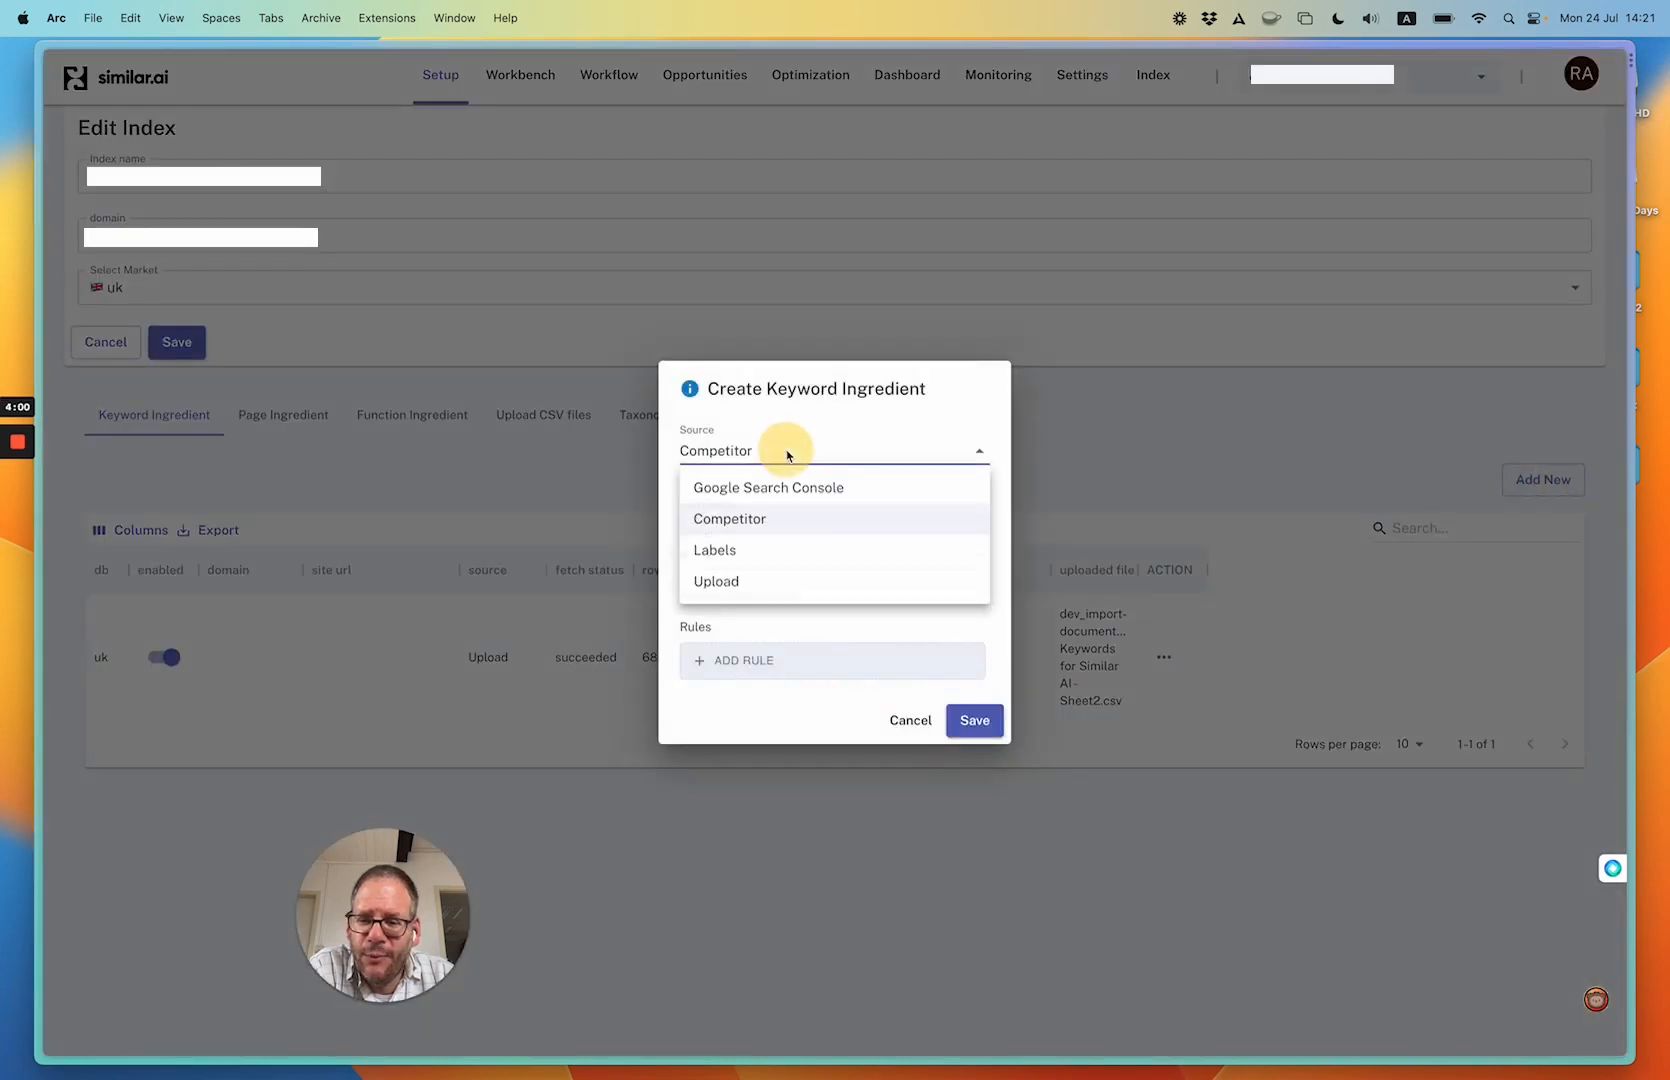
pyautogui.click(765, 552)
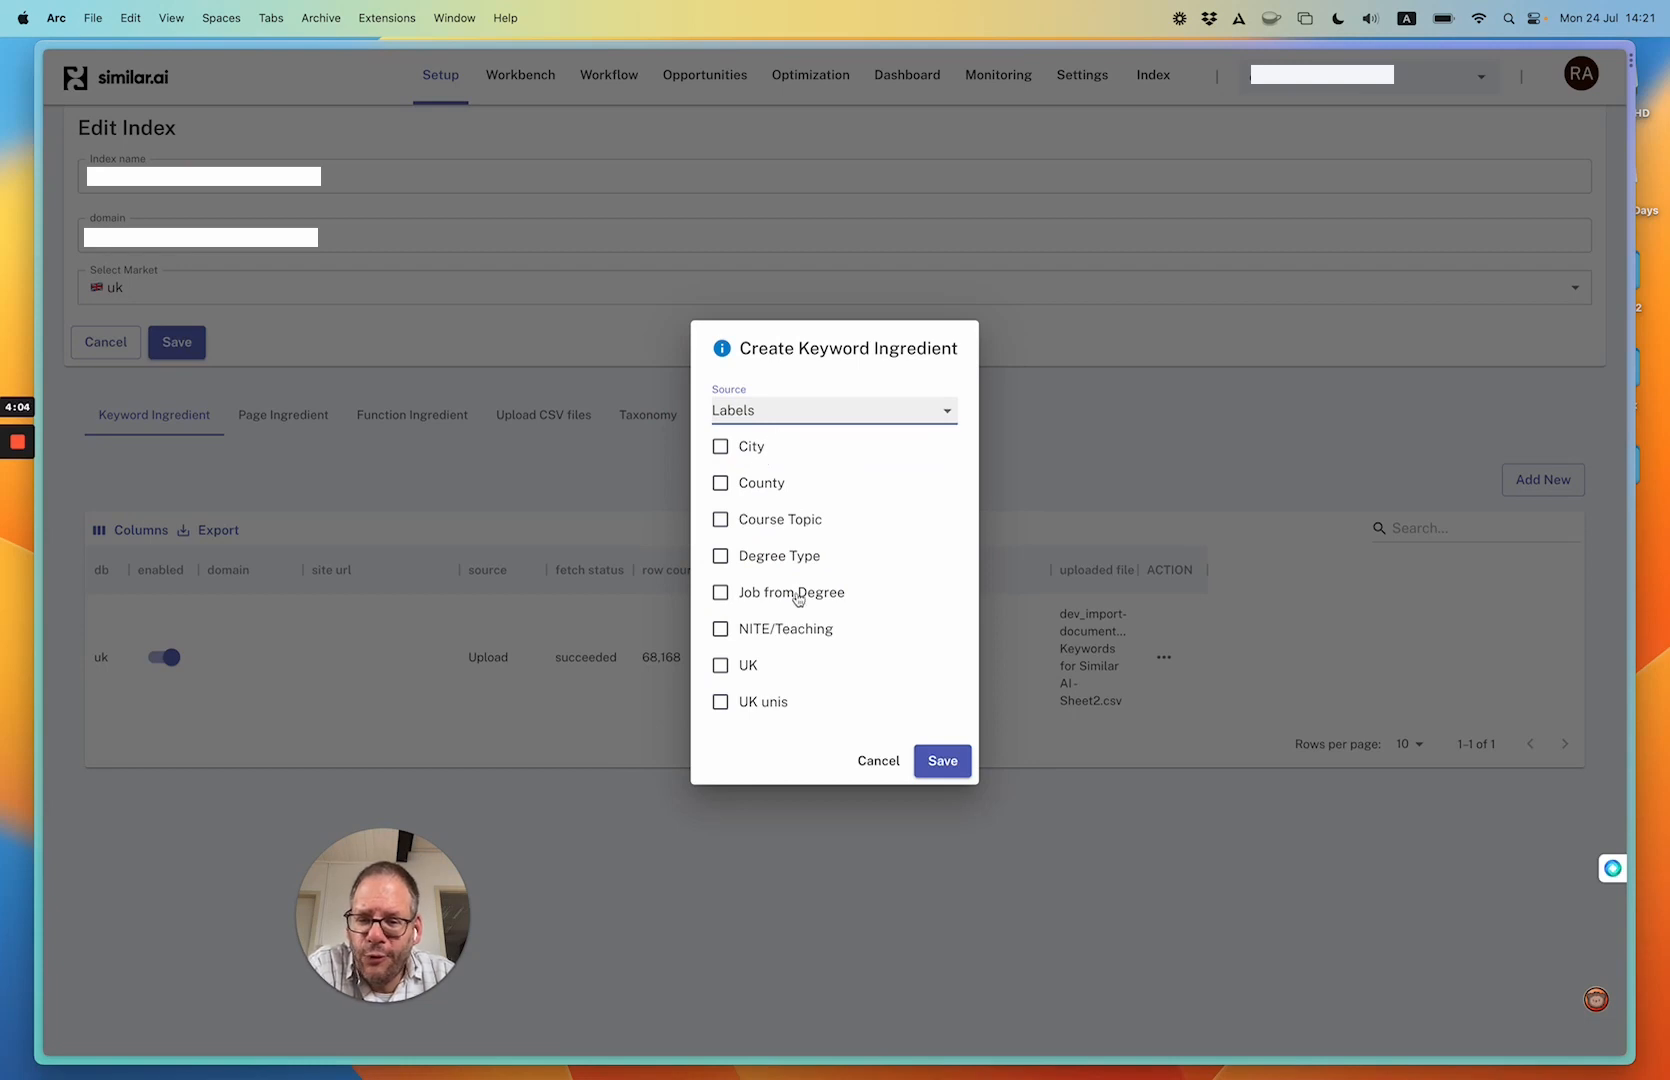
pyautogui.click(762, 703)
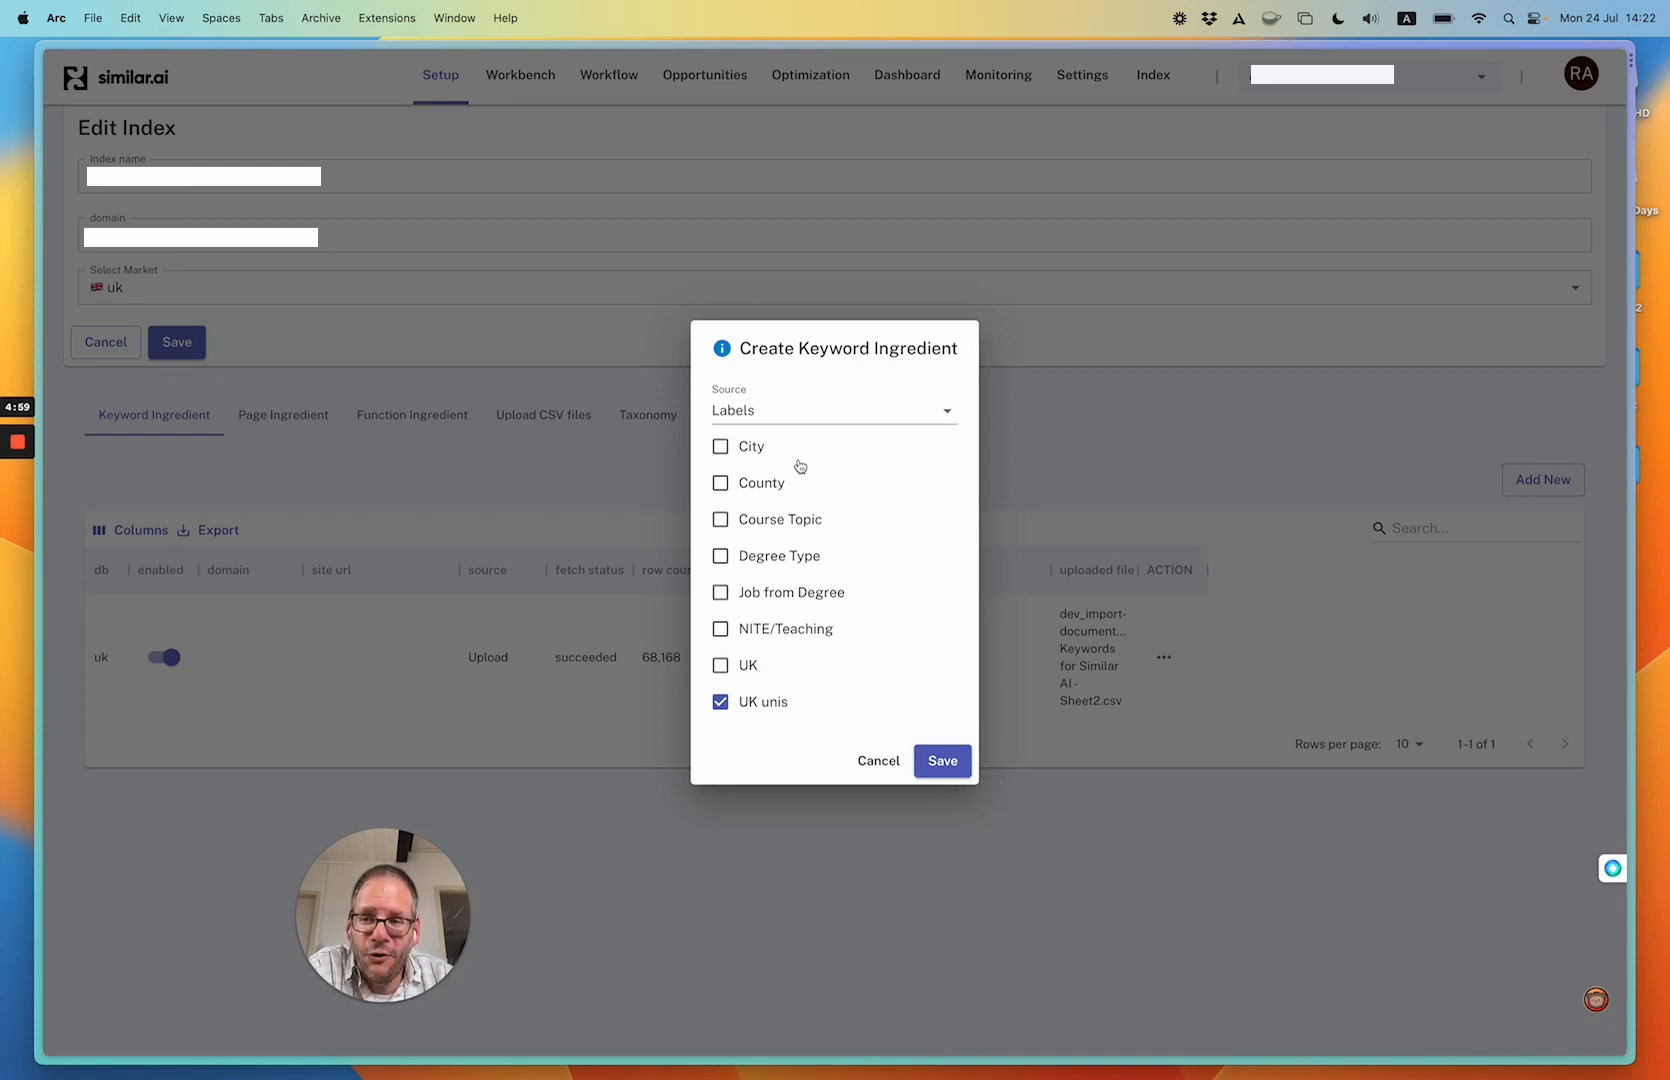
pyautogui.click(952, 768)
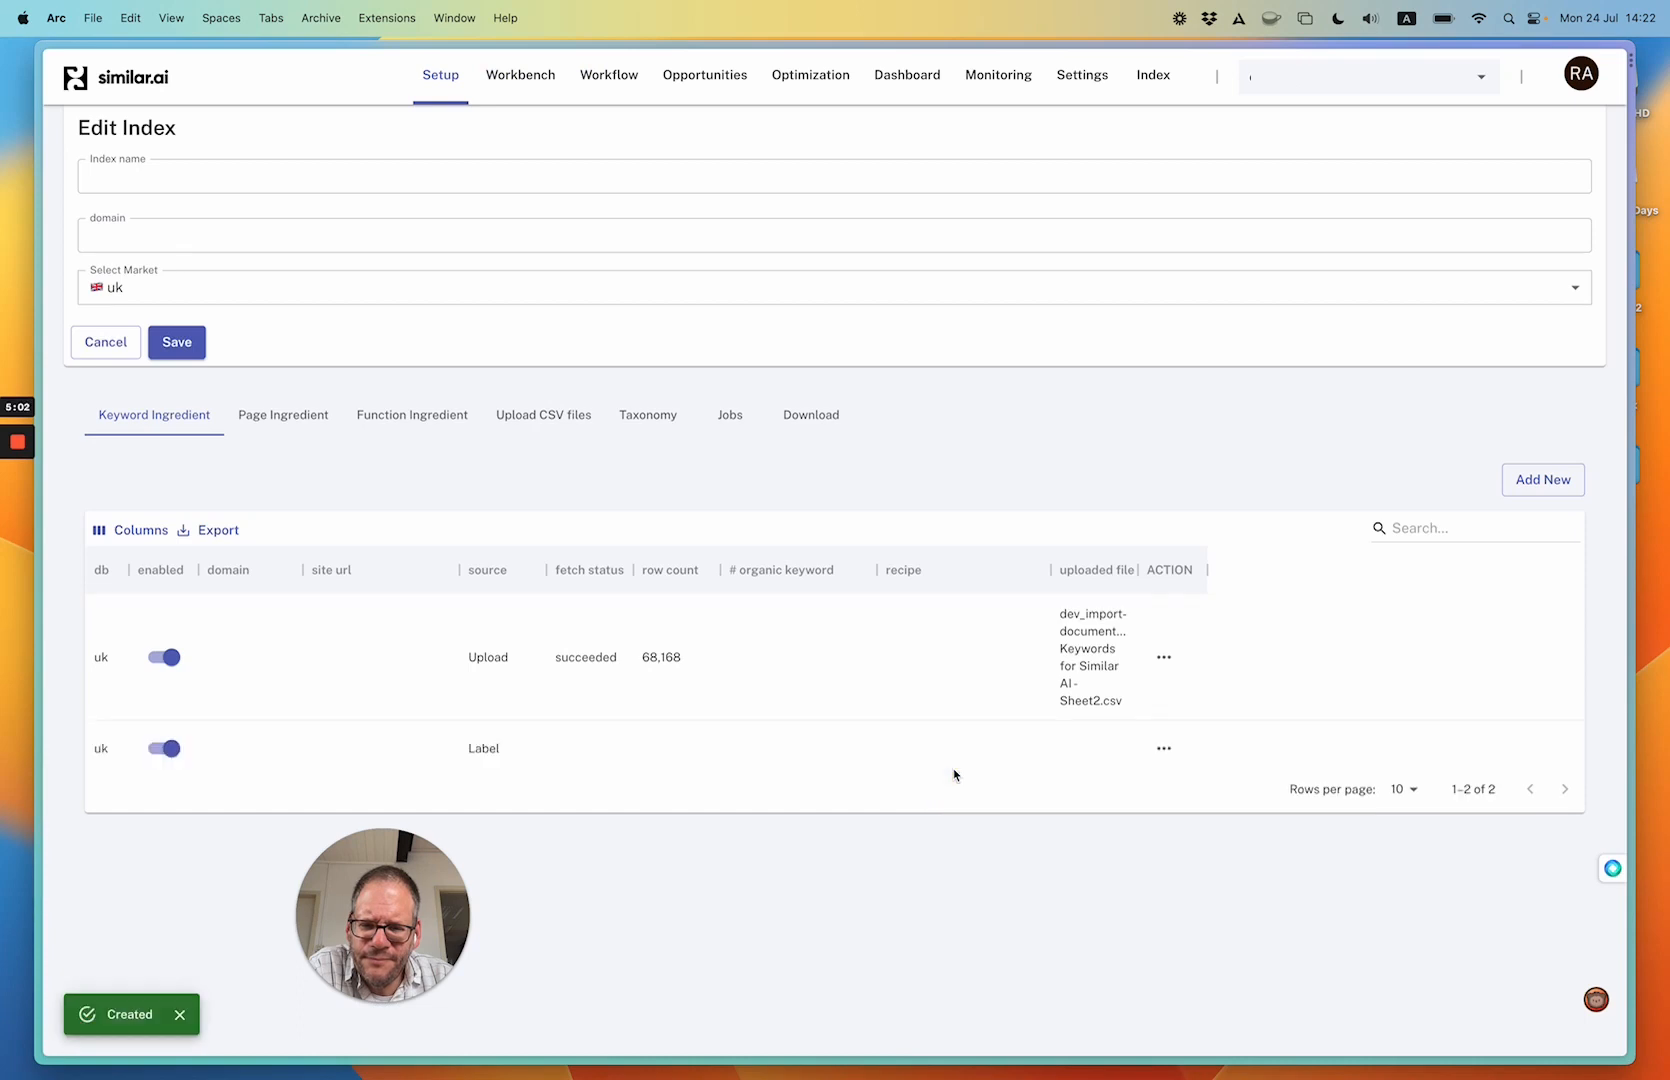
# - Open the available actions for the Label keyword ingredient
pyautogui.click(1164, 748)
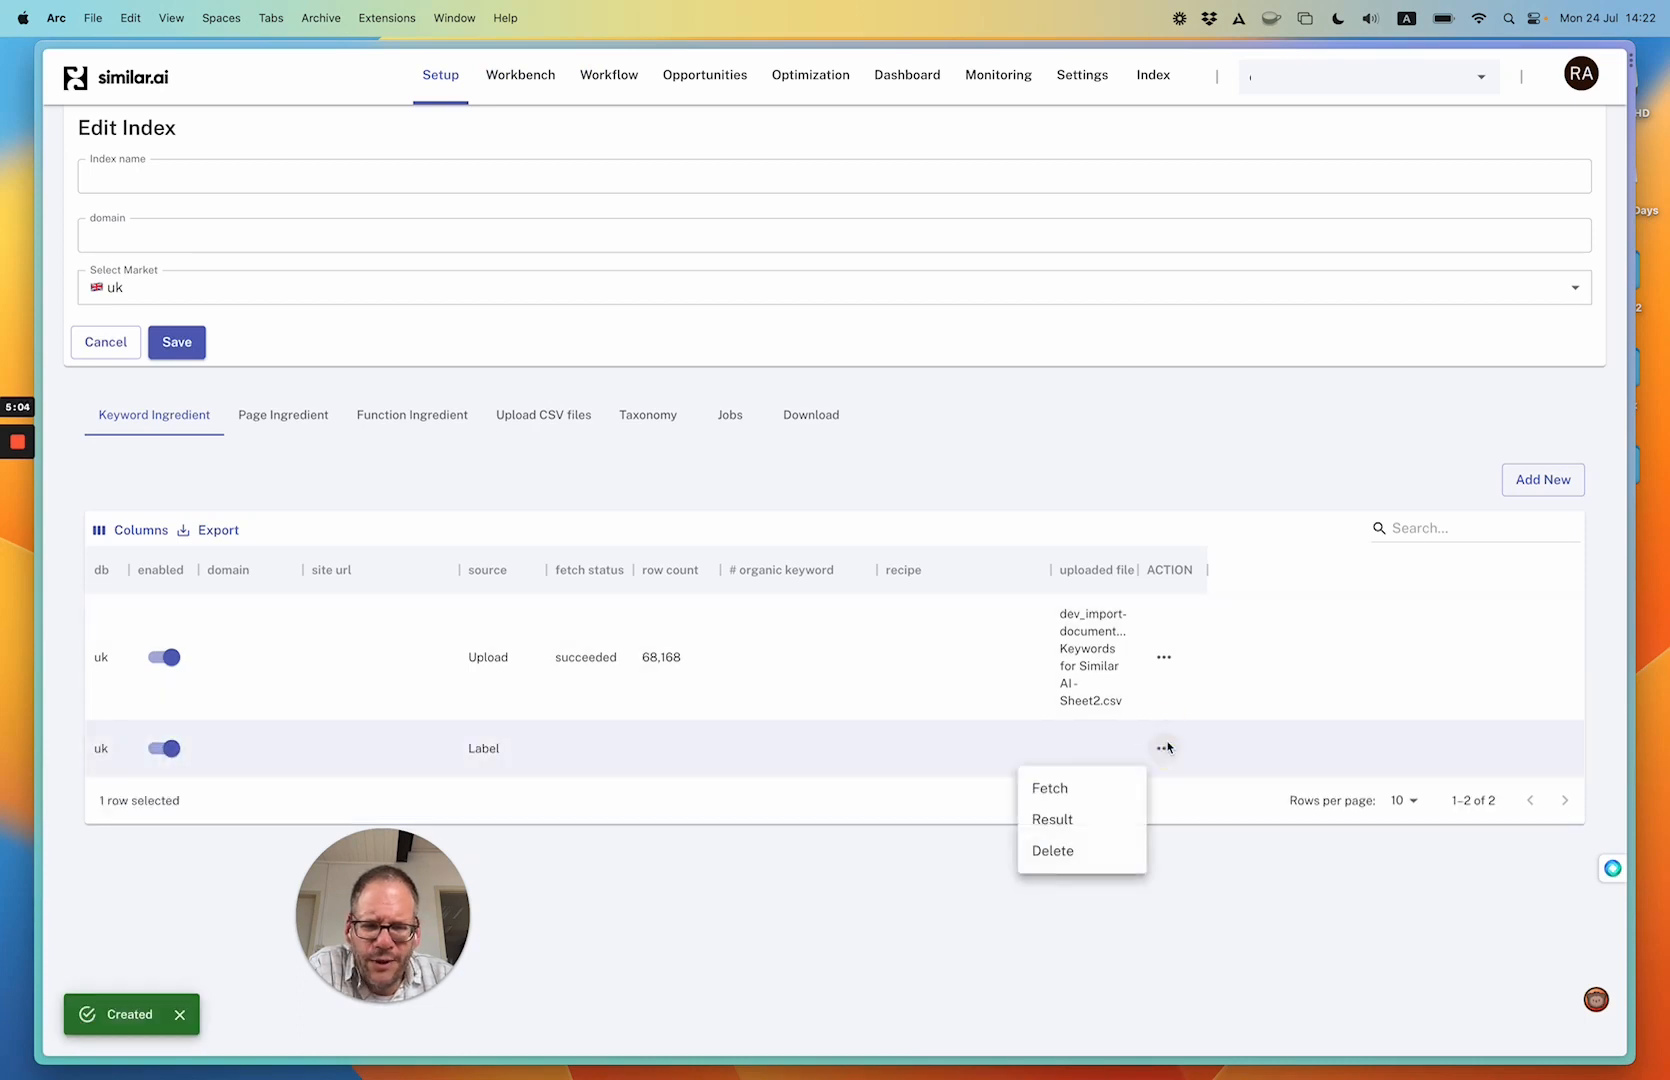